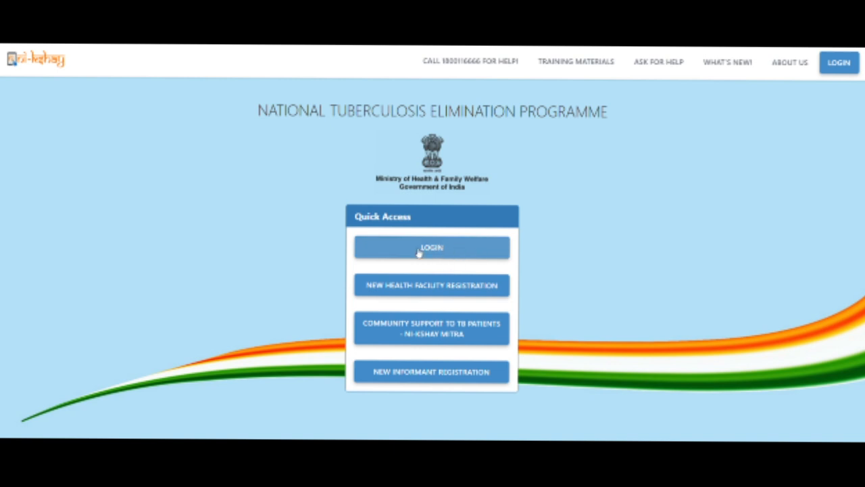
Sign in to Ni-kshay with the browser's saved health-facility credentials.
click(419, 250)
click(415, 261)
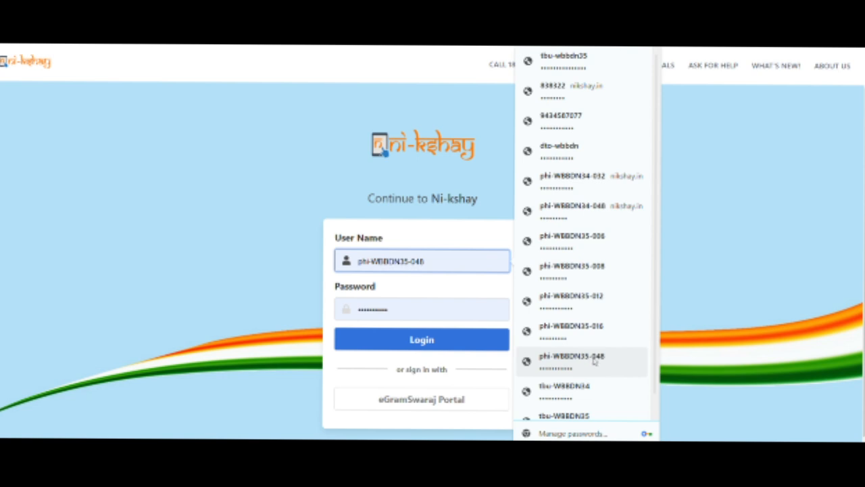
scroll(608, 348, down, 1)
click(608, 345)
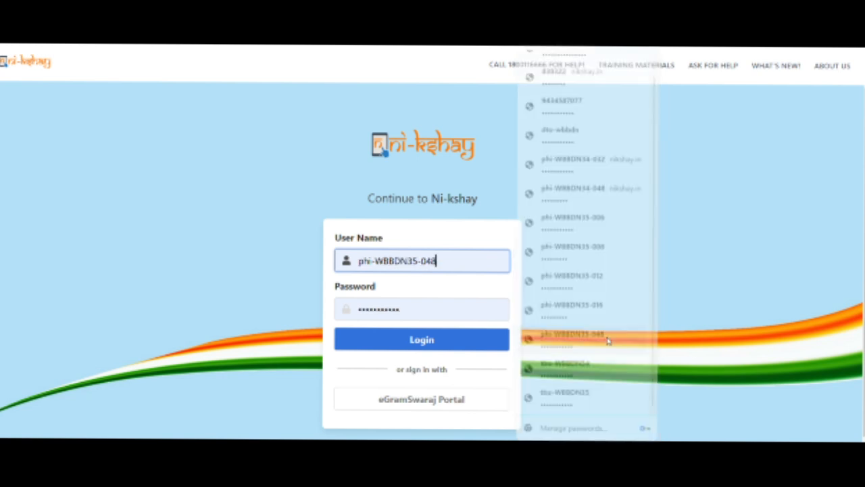
click(413, 341)
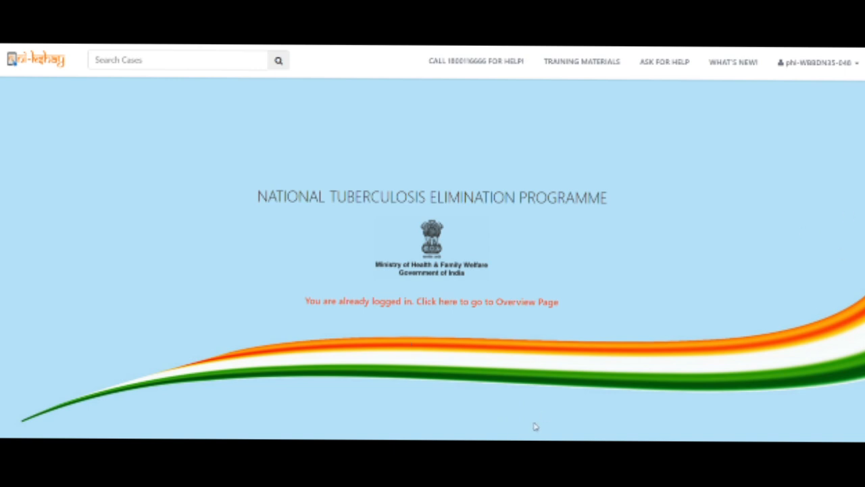
From the Overview, search cases by the patient's ID and open the matching case page.
click(394, 307)
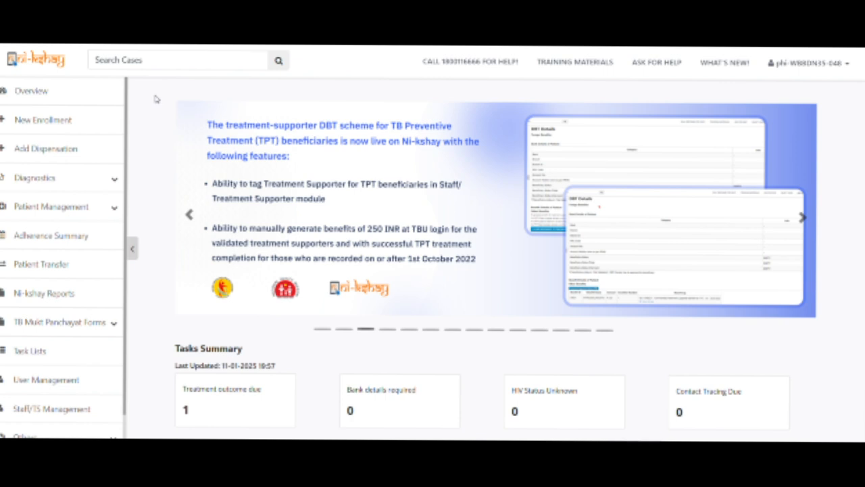
click(160, 60)
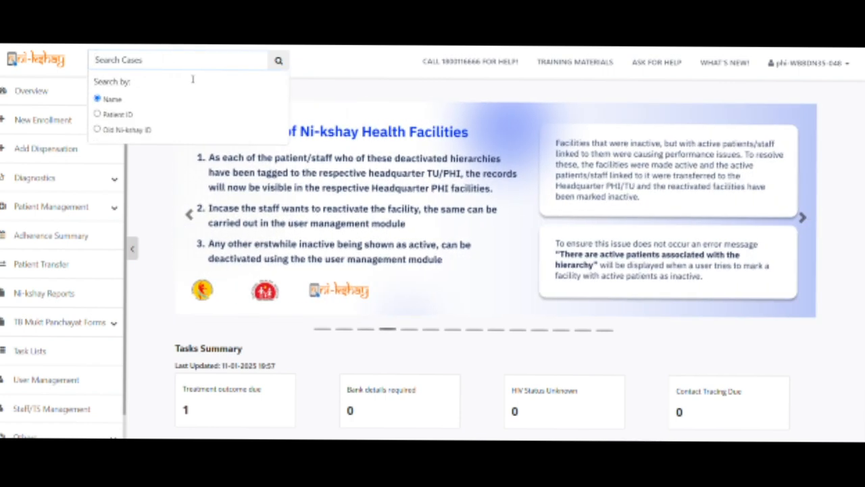
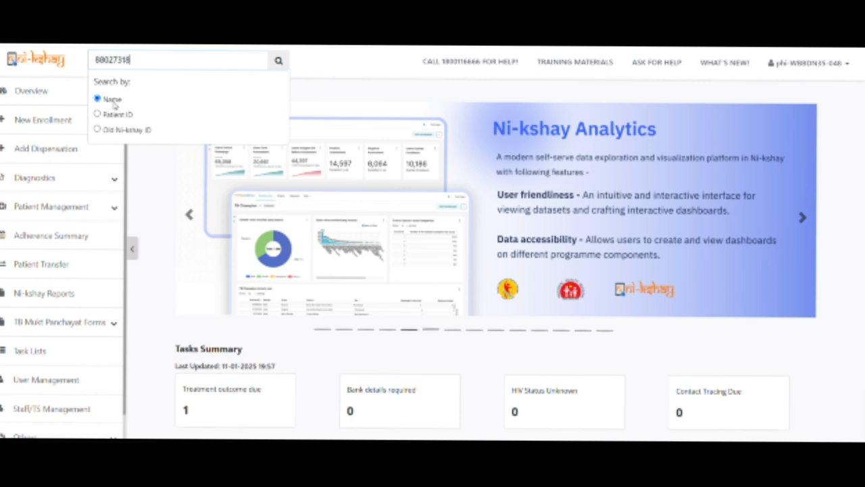
click(118, 115)
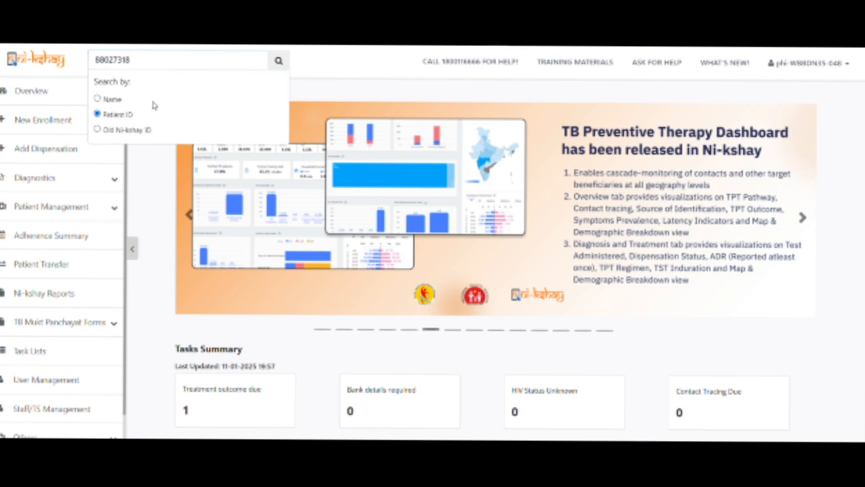
click(278, 62)
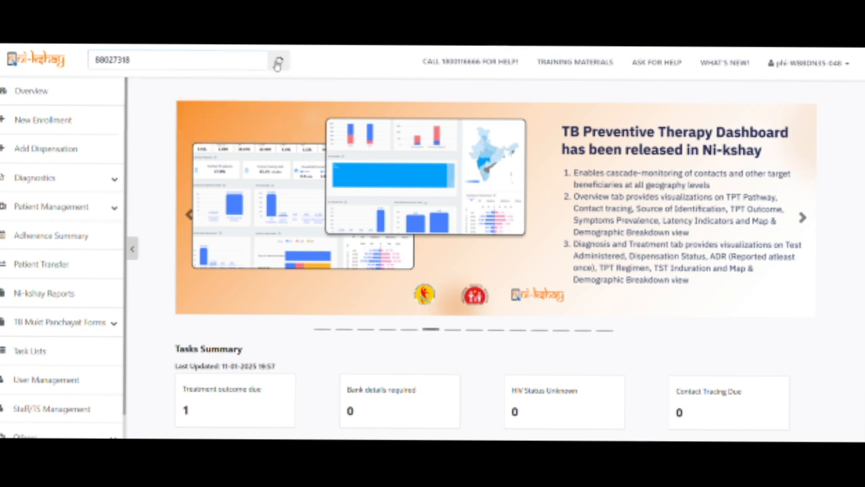
double_click(232, 60)
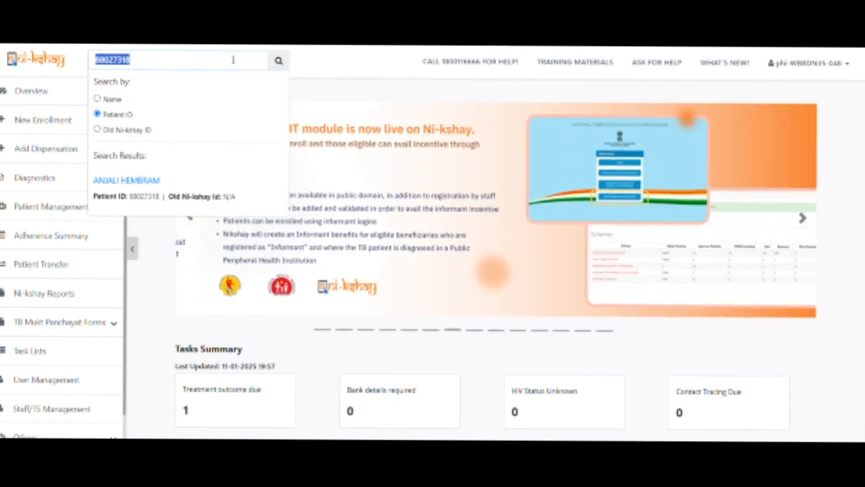
click(190, 60)
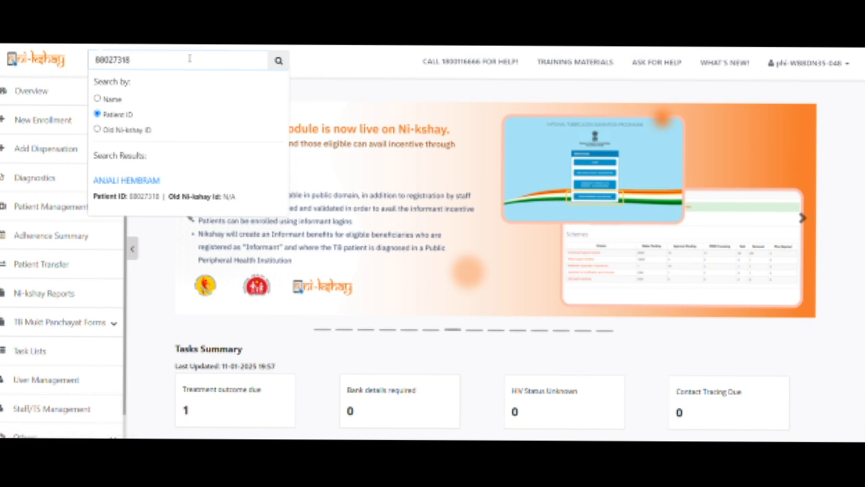
click(143, 188)
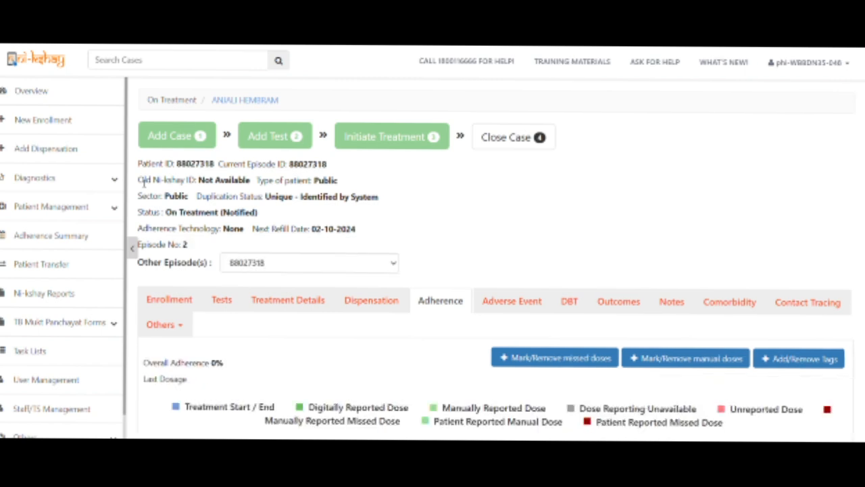
Show the Contact Tracing tab listing 2 screened household contacts aged over 5.
scroll(597, 253, down, 3)
scroll(728, 255, up, 1)
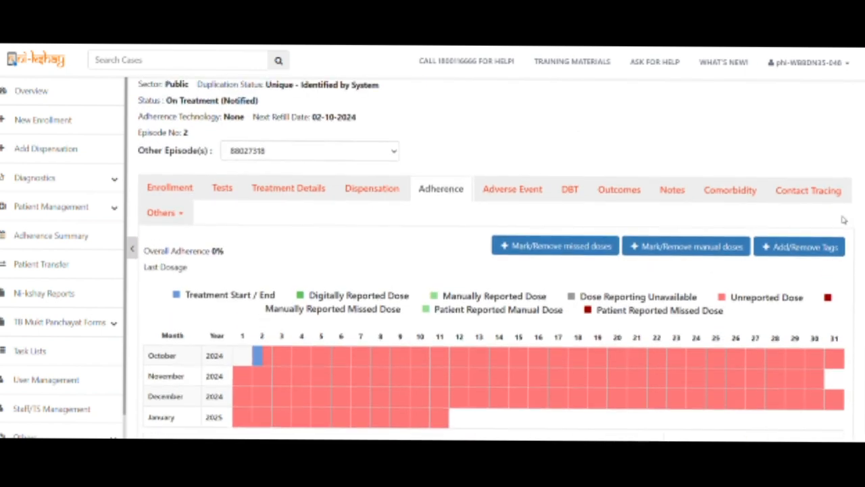
click(810, 192)
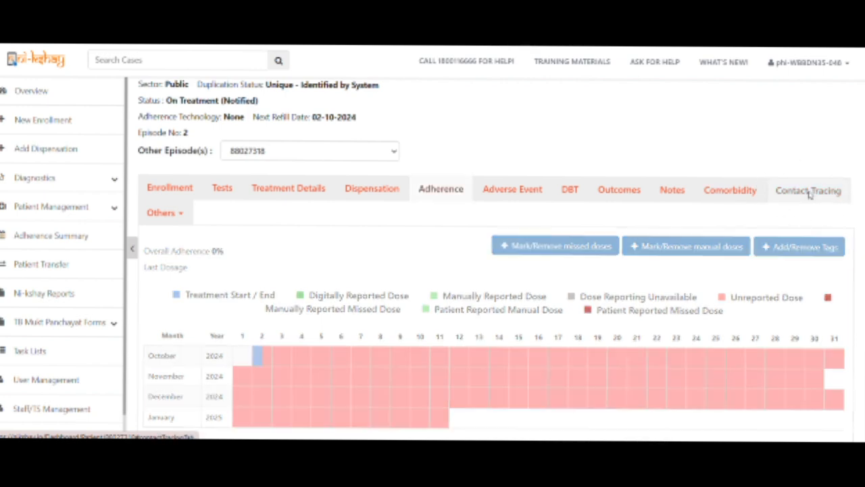
scroll(751, 237, down, 3)
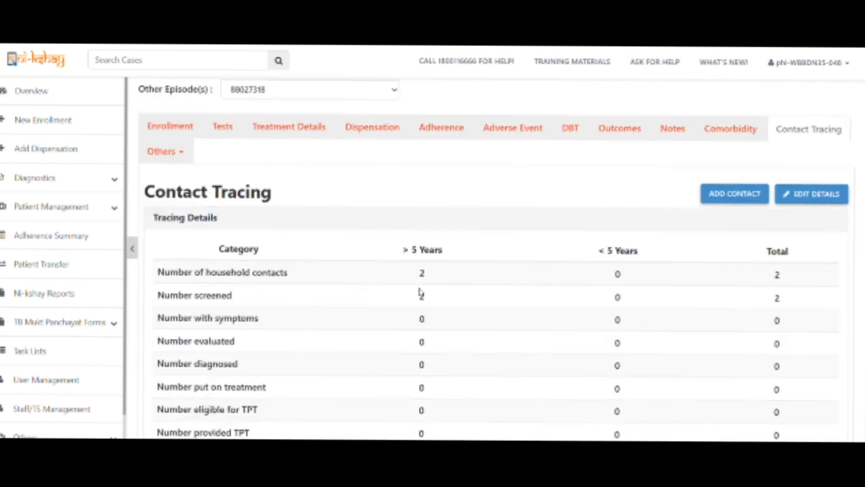
Edit the contact tracing figures, entering 3 for over-5 contacts, screened and provided TPT.
click(814, 195)
scroll(473, 254, down, 2)
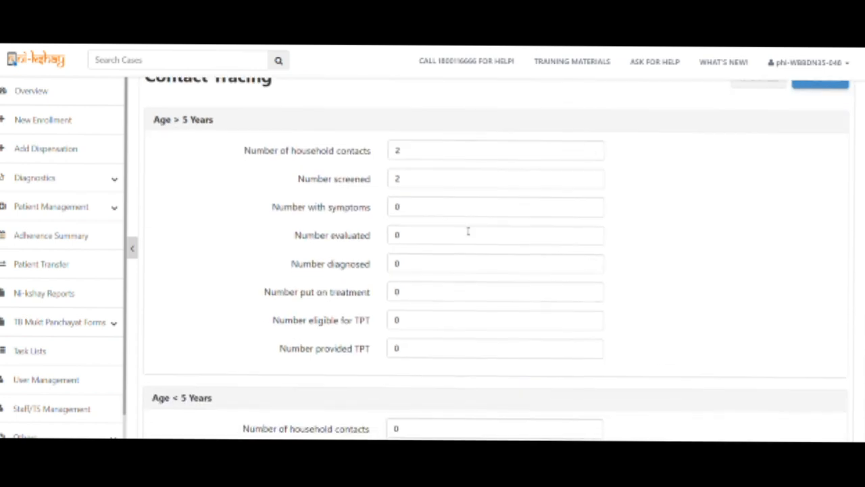
drag(428, 151, 394, 146)
text(3)
text(3)
drag(406, 176, 383, 205)
scroll(396, 186, down, 2)
text(3)
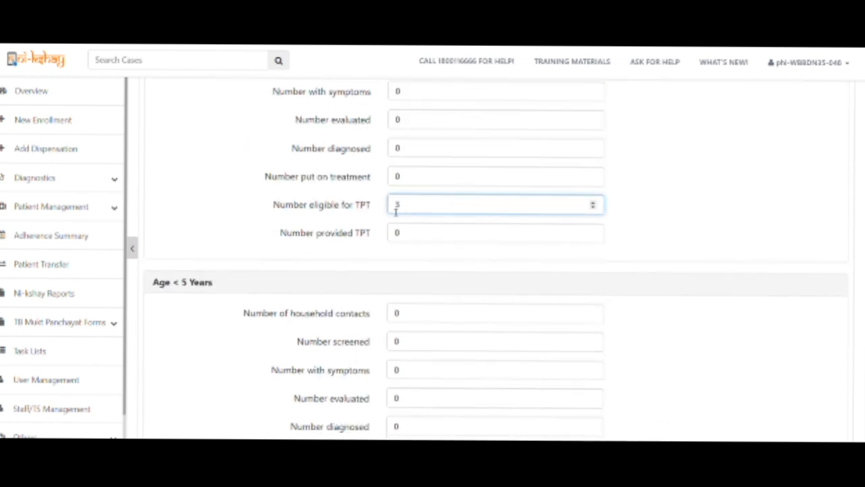
drag(408, 234, 366, 236)
text(3)
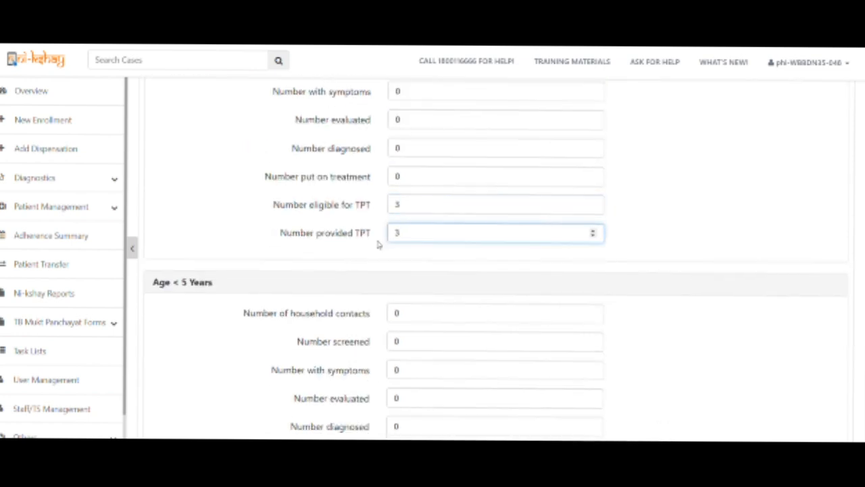
Correct the Age > 5 figures to 2 contacts, 2 screened, 2 eligible and 2 provided TPT, then save.
drag(408, 204, 365, 199)
text(2)
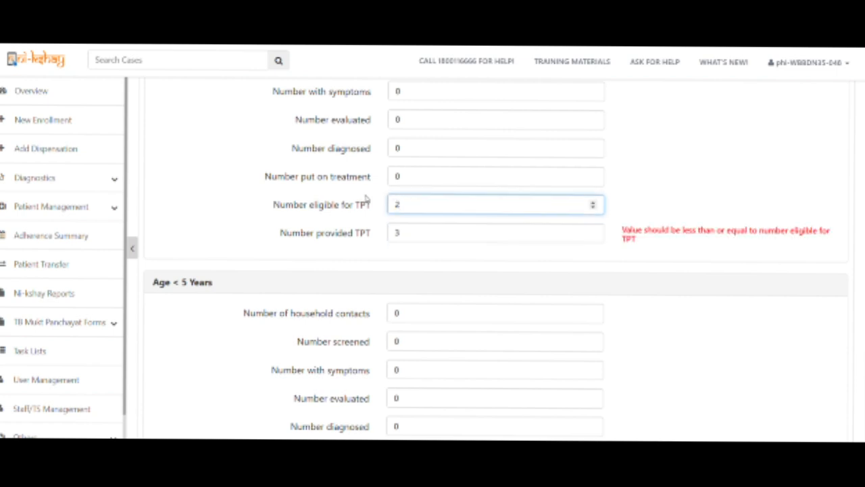
double_click(405, 231)
text(2)
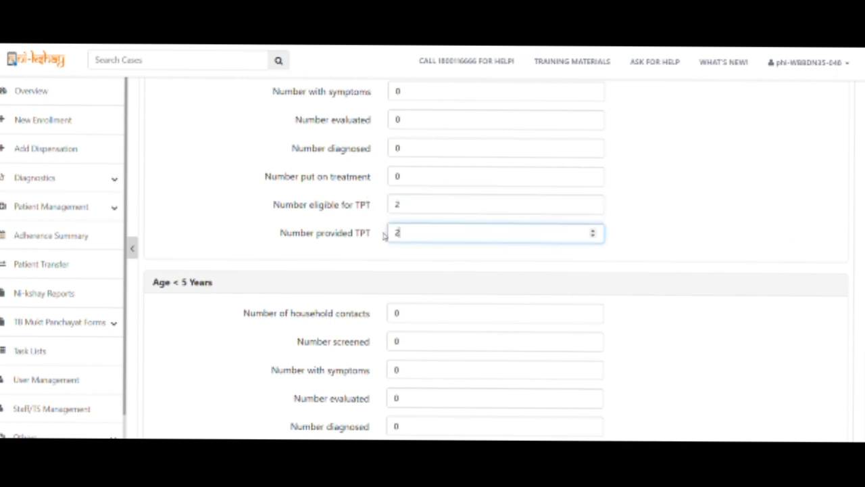
scroll(384, 234, up, 3)
drag(413, 150, 371, 150)
text(2)
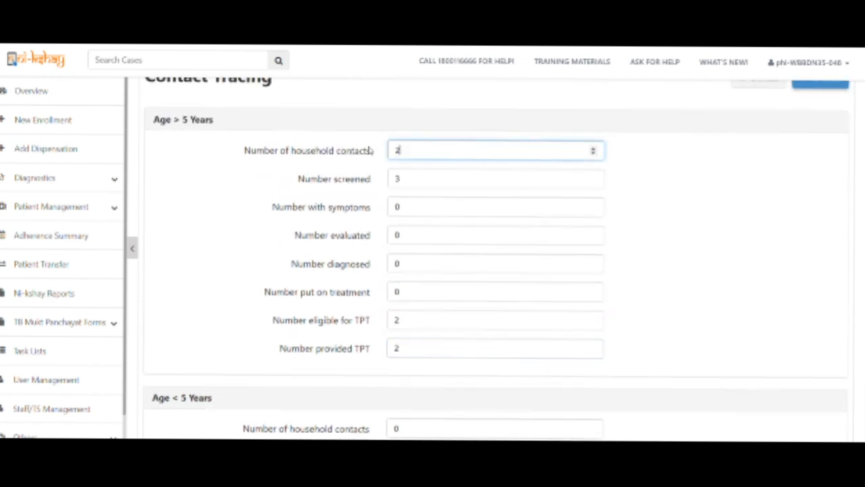
drag(401, 180, 392, 180)
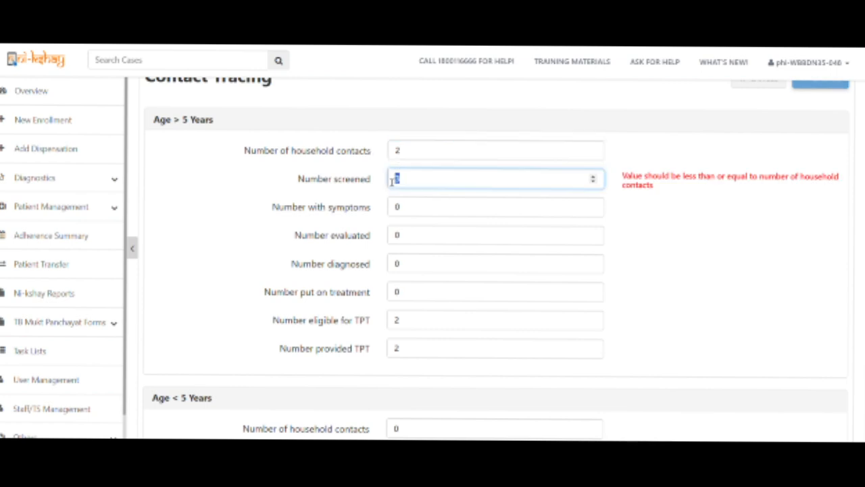
text(2)
scroll(655, 228, up, 2)
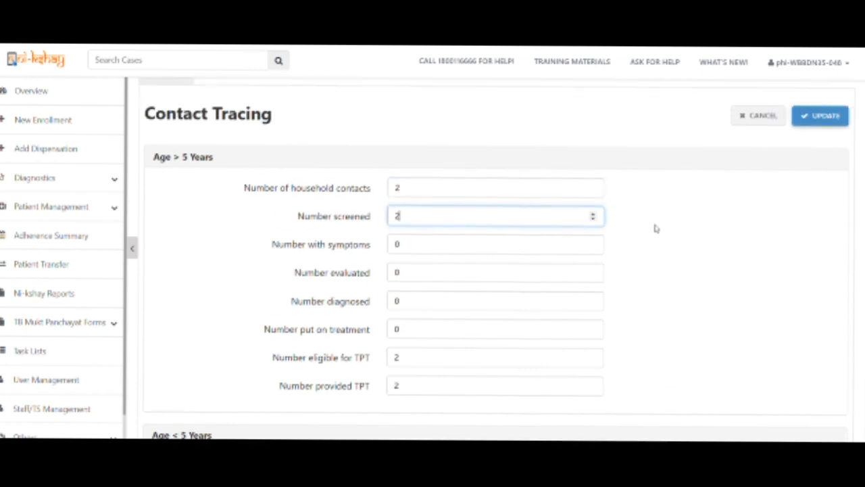
click(822, 136)
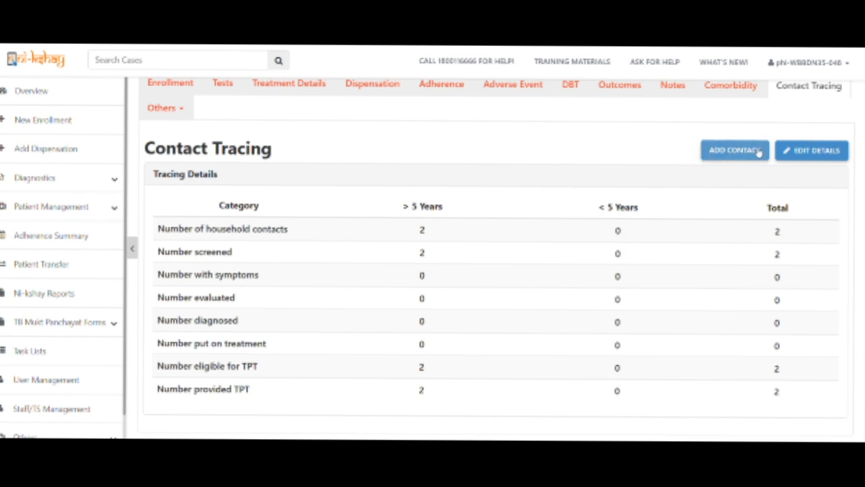
Start enrolling a new household contact, entering her full name and age 46.
click(728, 152)
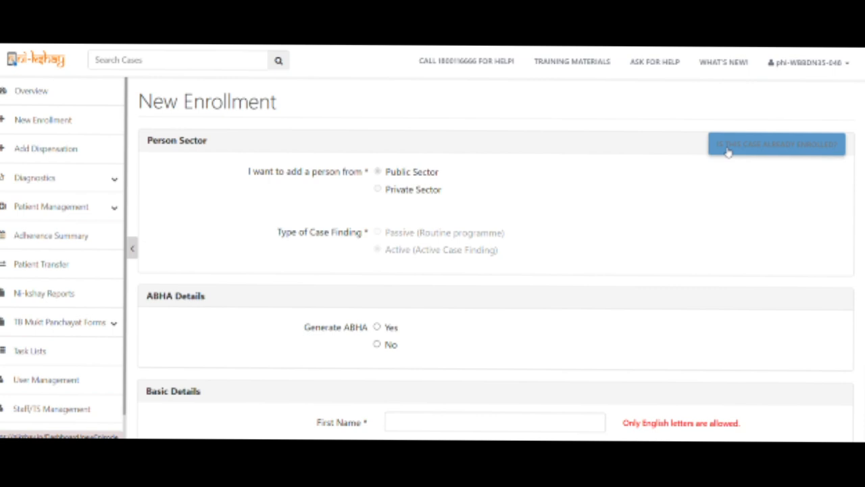
scroll(572, 187, down, 3)
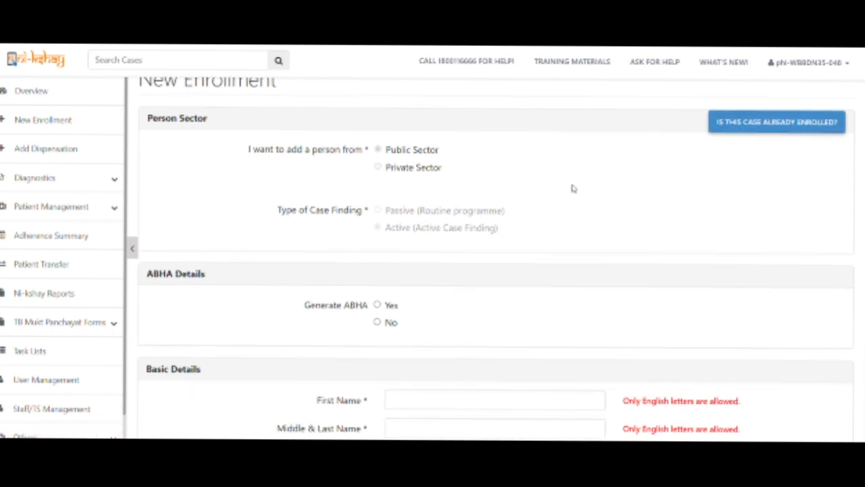
scroll(573, 188, up, 3)
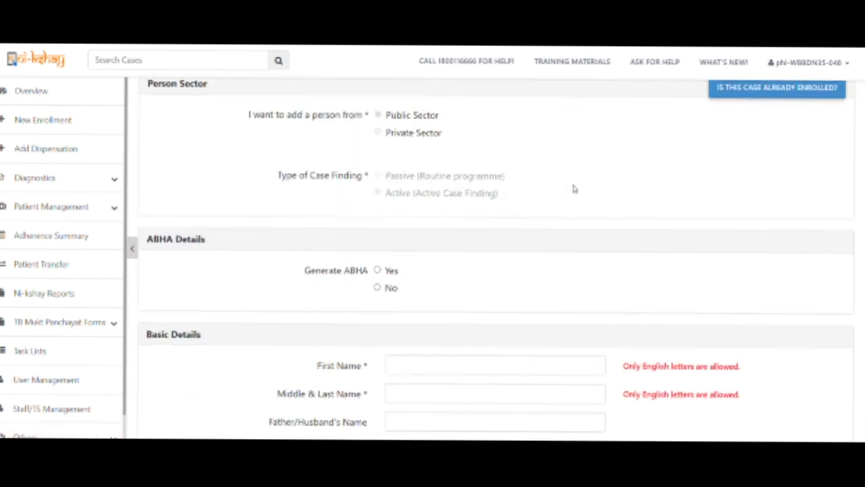
scroll(573, 189, down, 4)
scroll(574, 188, up, 2)
scroll(574, 188, up, 2)
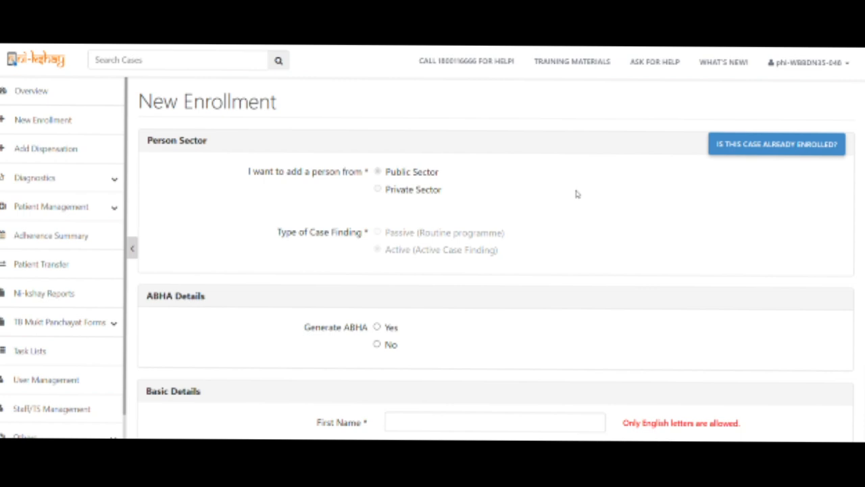
scroll(575, 194, down, 3)
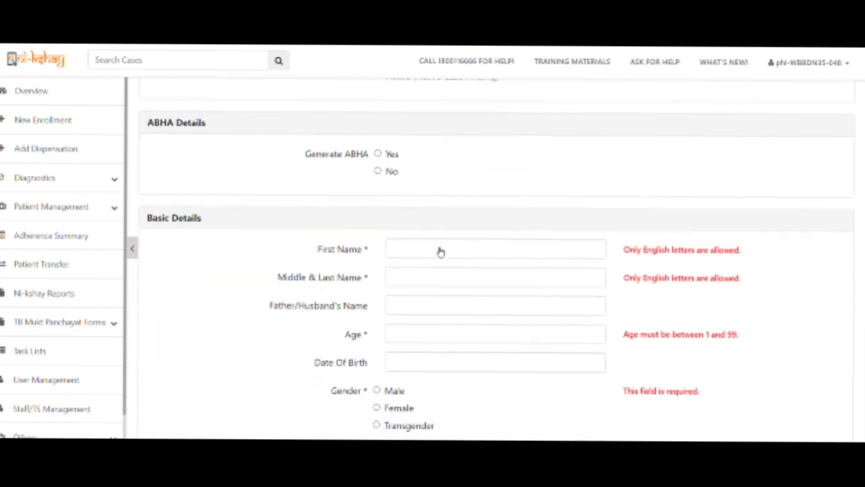
click(442, 248)
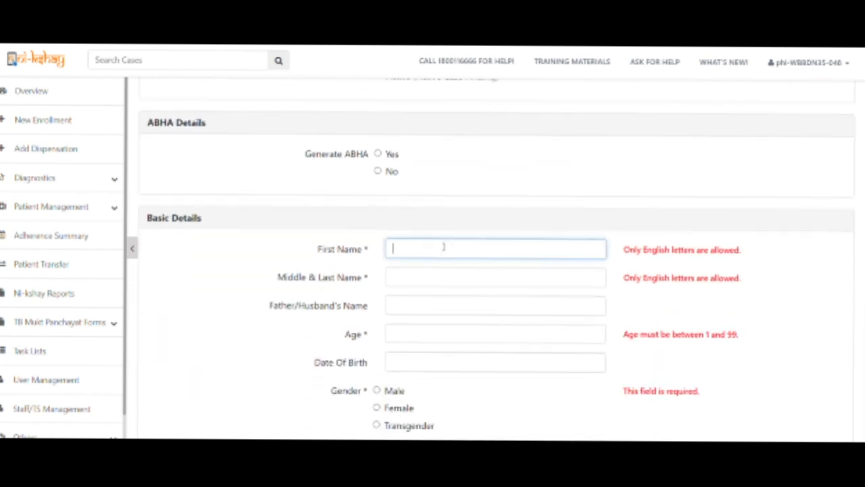
text(s)
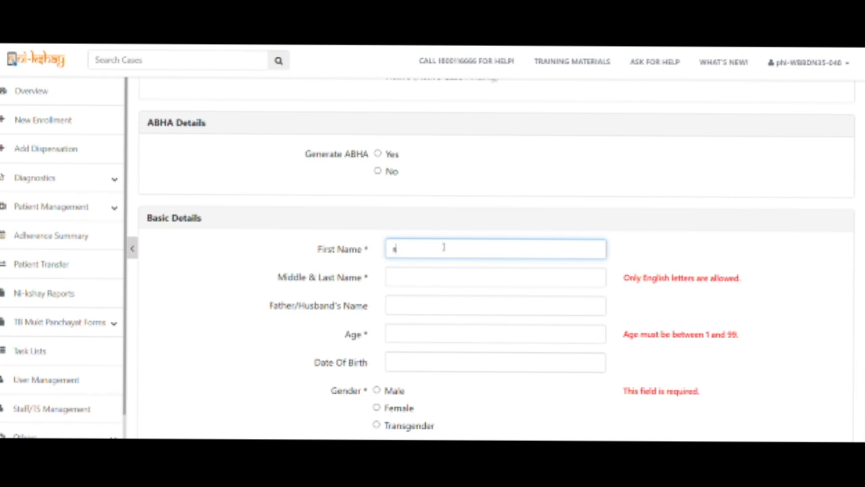
key(BackSpace)
click(453, 279)
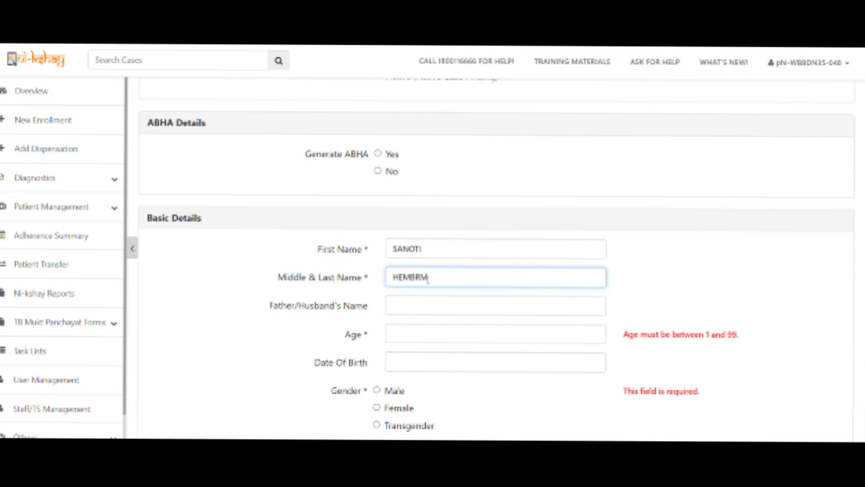
key(Left)
click(415, 336)
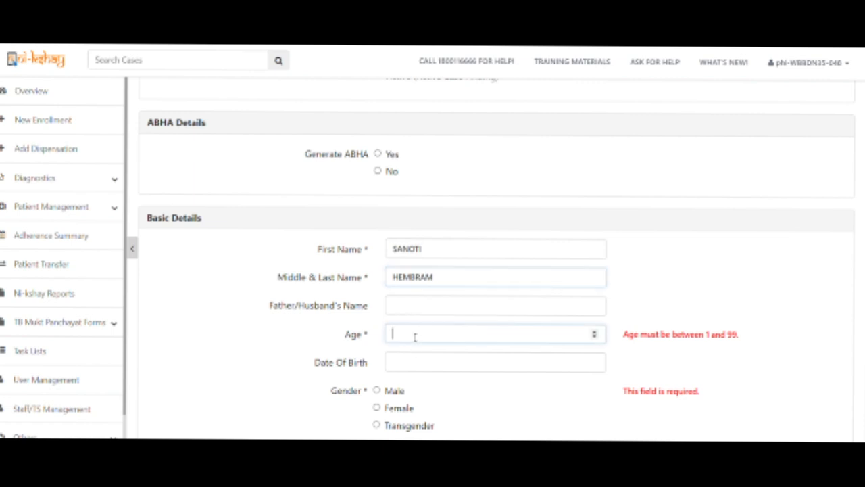
text(46)
Set the gender to Female and enter the contact's primary phone number.
scroll(415, 334, down, 2)
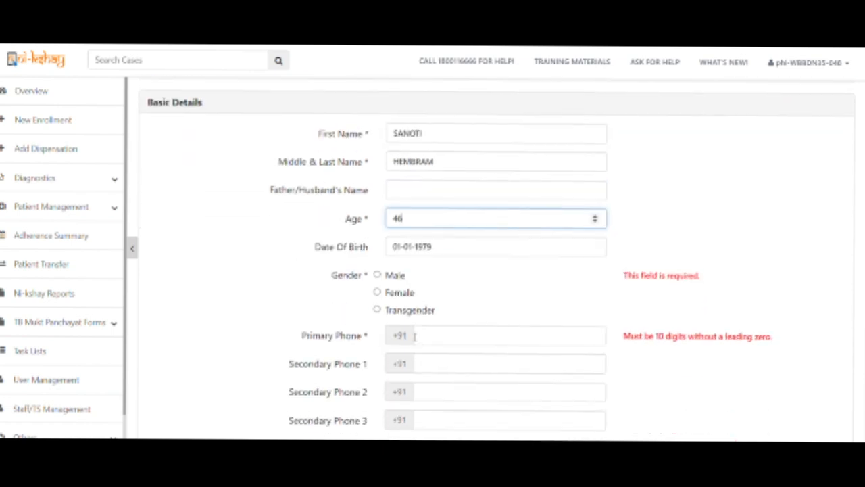
click(405, 296)
click(437, 334)
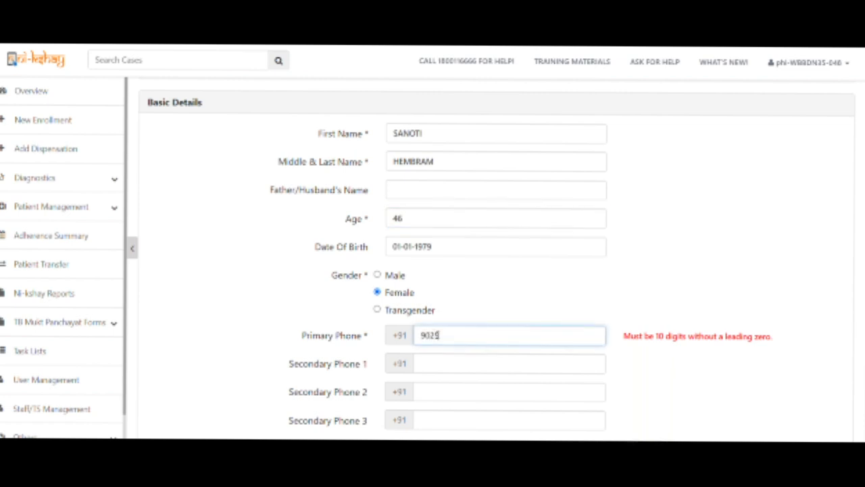
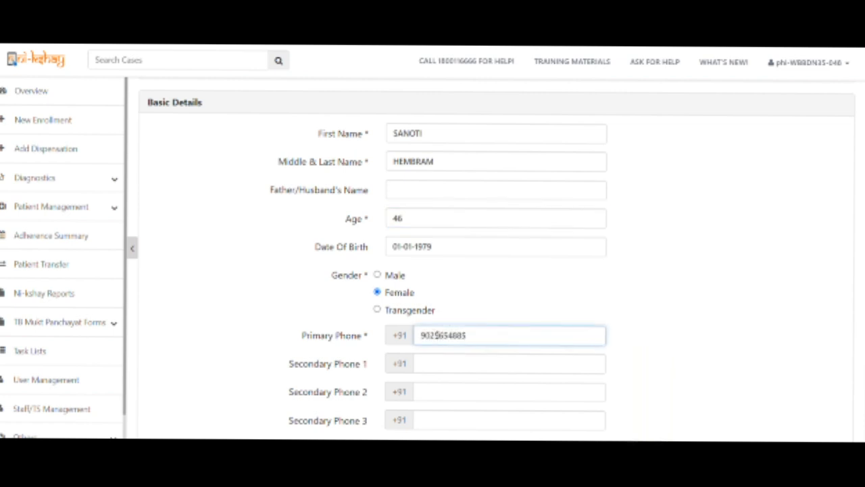
scroll(649, 324, down, 3)
scroll(575, 275, down, 1)
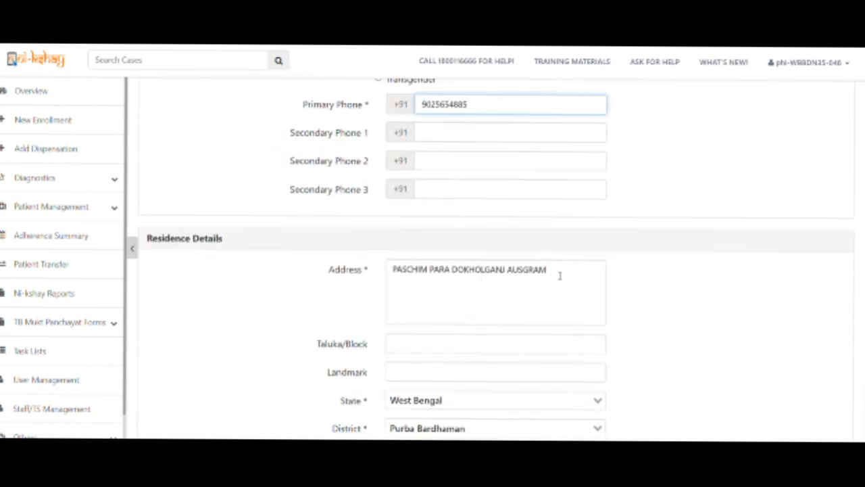
scroll(560, 275, down, 3)
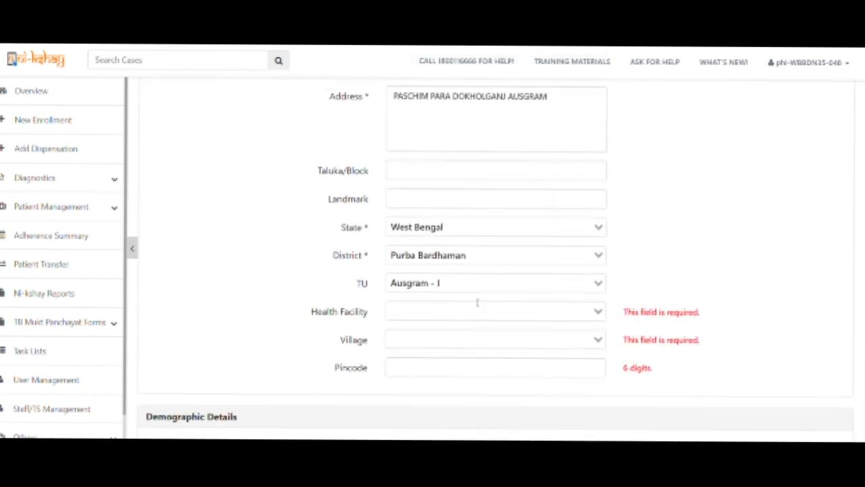
Set facility Bonanabagram BPHC, the village, pincode 713152 and Rural area, then add the case.
click(475, 311)
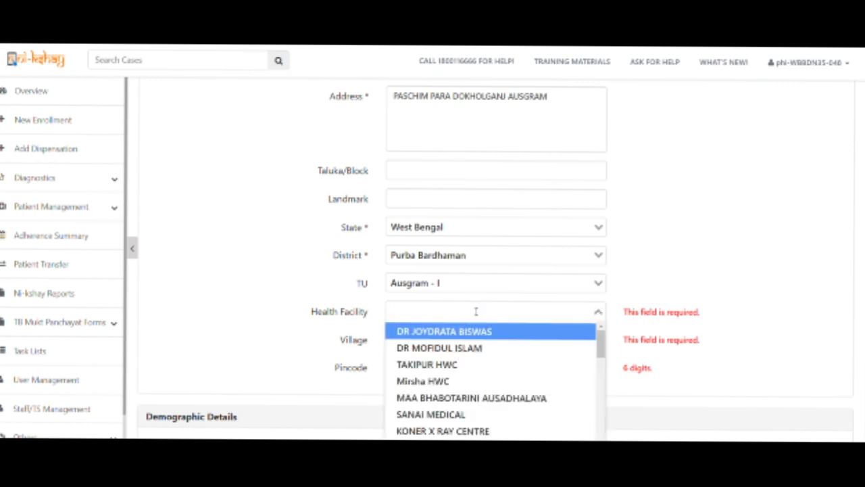
text(BO)
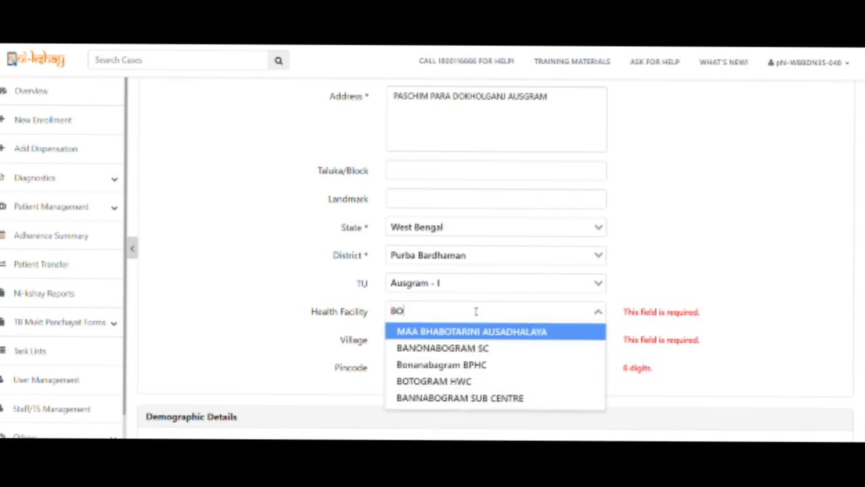
text(N)
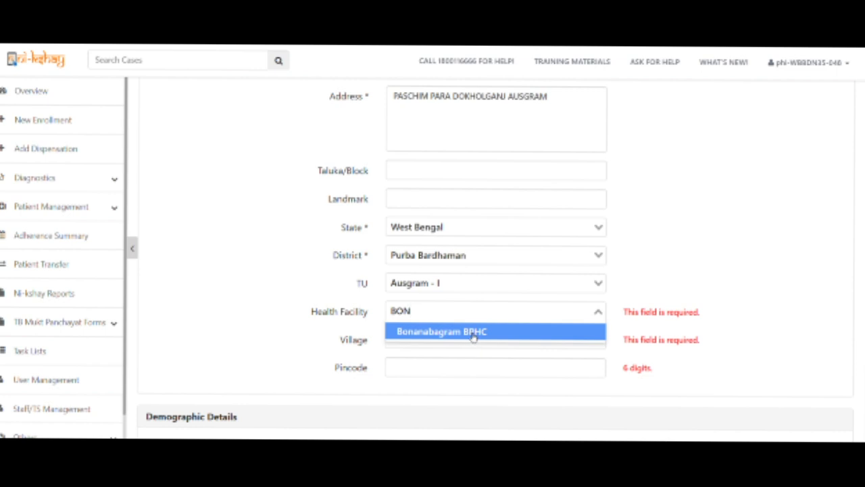
click(473, 332)
click(466, 339)
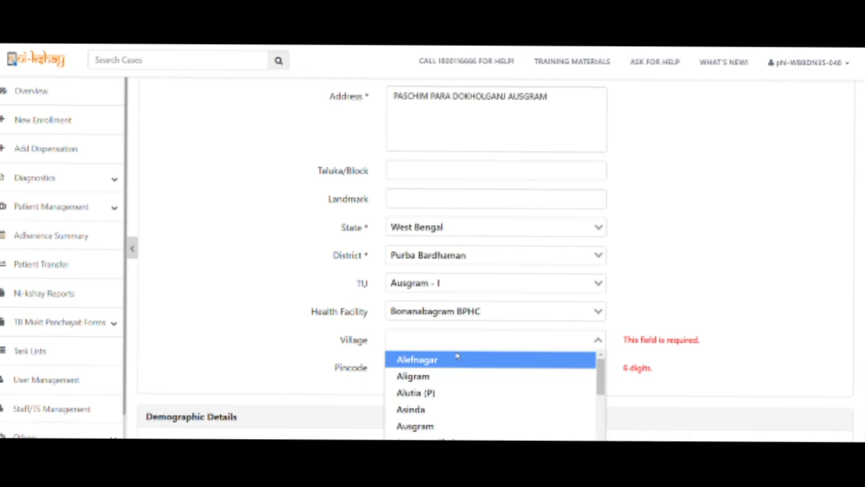
click(446, 367)
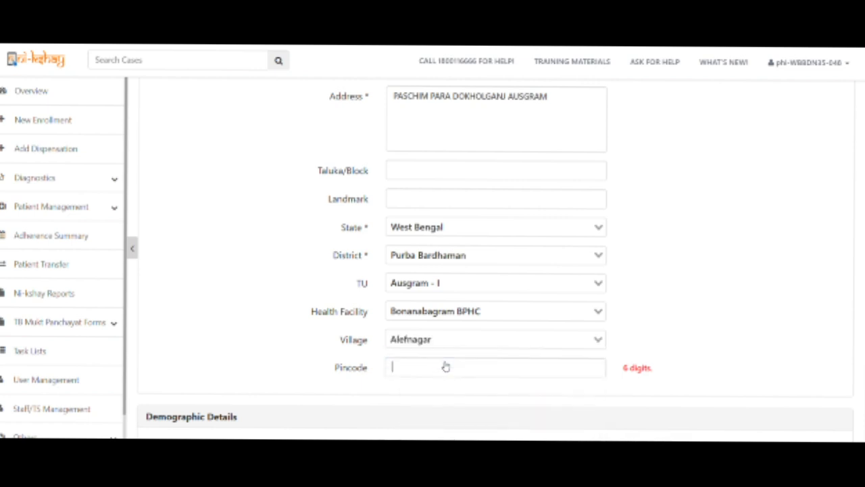
click(445, 365)
text(713152)
click(707, 274)
scroll(707, 274, down, 4)
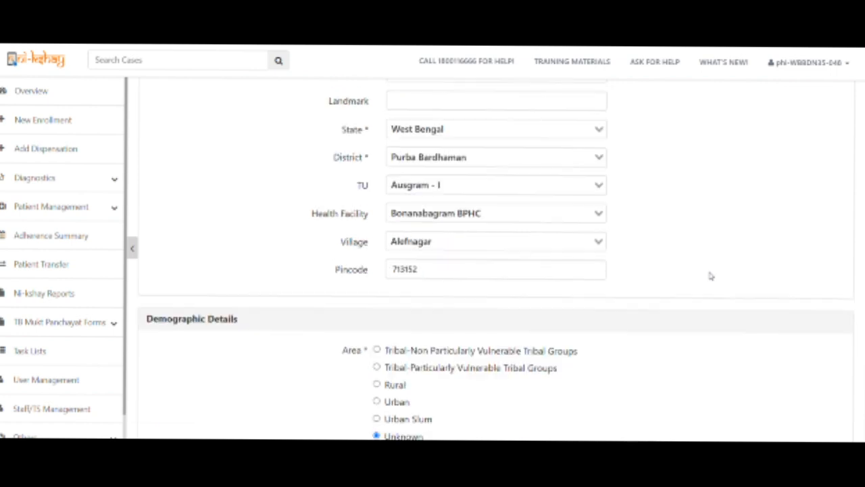
click(400, 194)
scroll(454, 265, down, 10)
scroll(457, 268, down, 10)
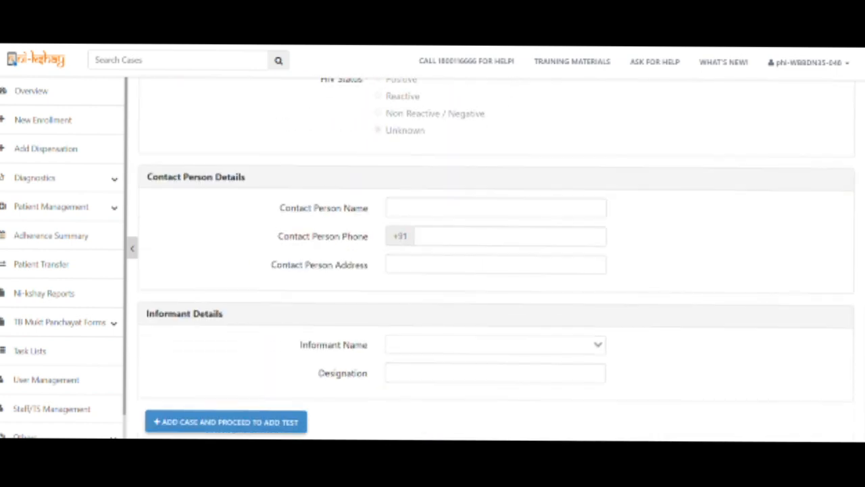
click(214, 422)
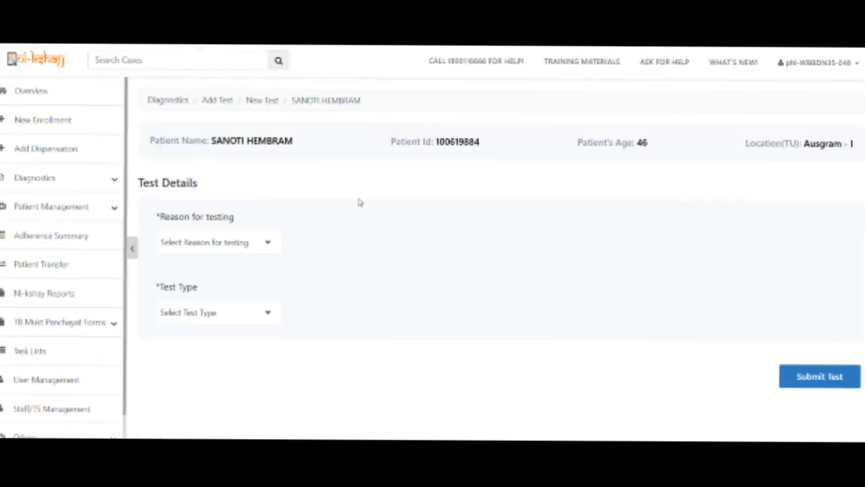
Set the reason for testing to Diagnosis of TBI and the test type to Cy-Tb.
click(244, 245)
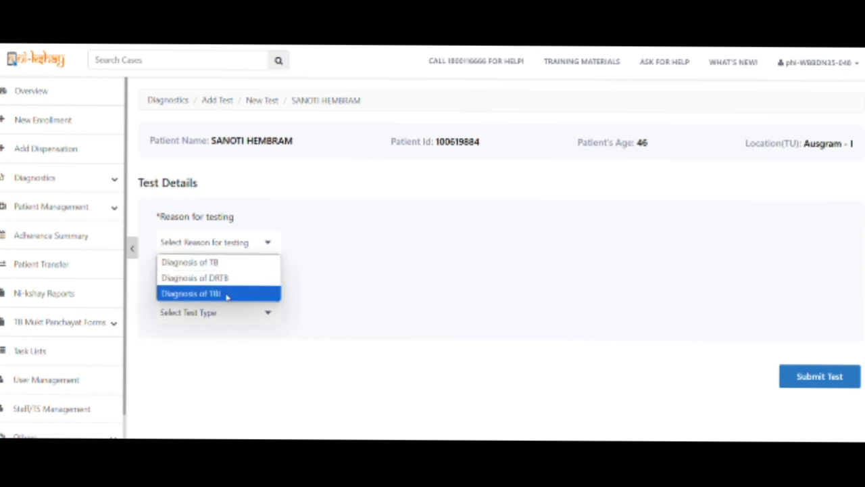
click(385, 188)
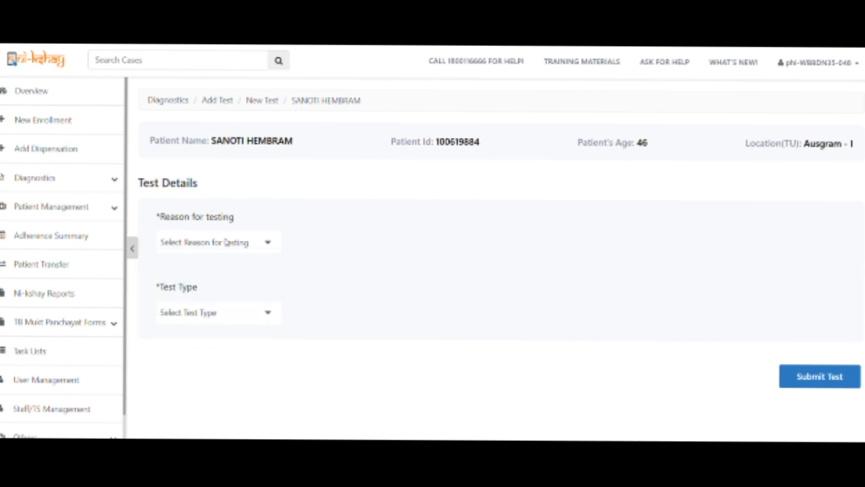
click(225, 246)
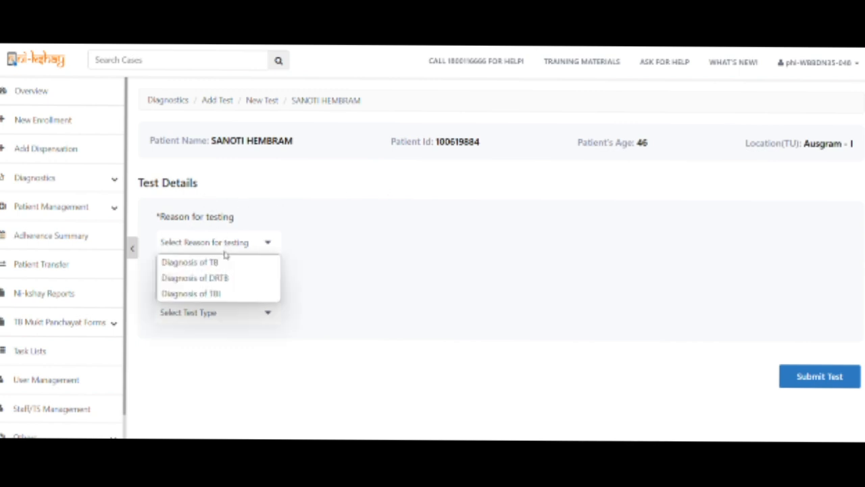
click(218, 295)
click(221, 312)
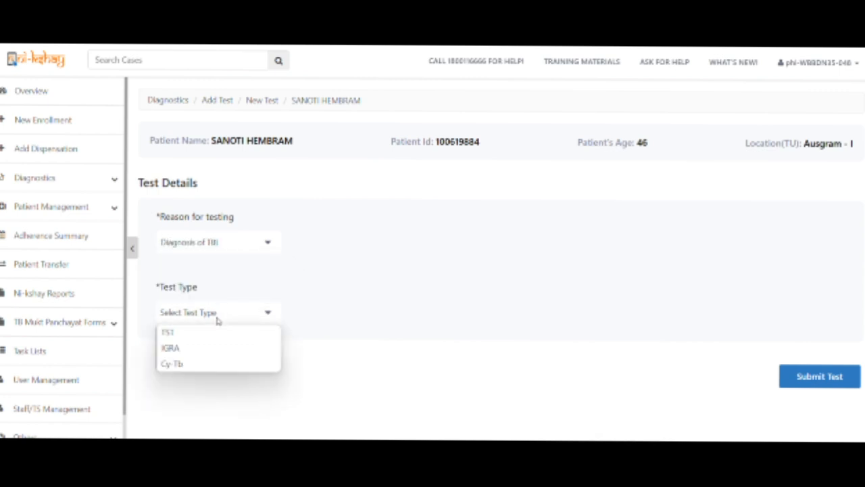
click(195, 365)
Choose Bonanabagram BPHC as the testing lab and mark the result as Present.
scroll(372, 283, down, 2)
click(689, 293)
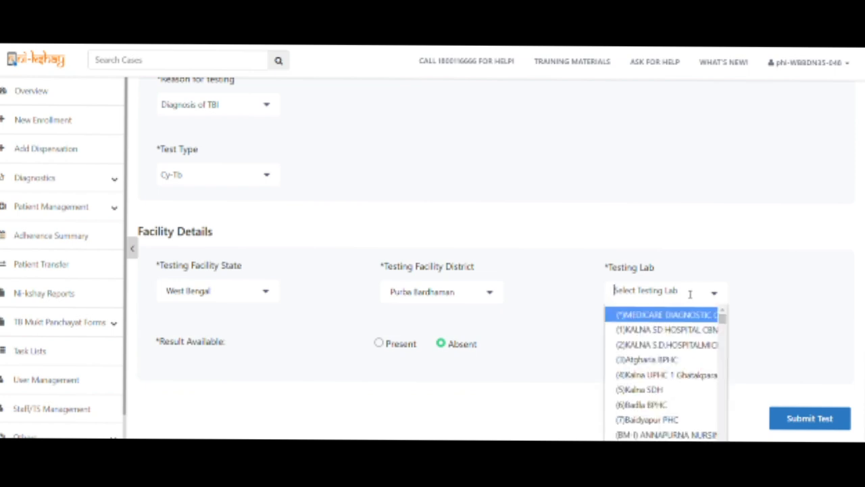
text(MONG)
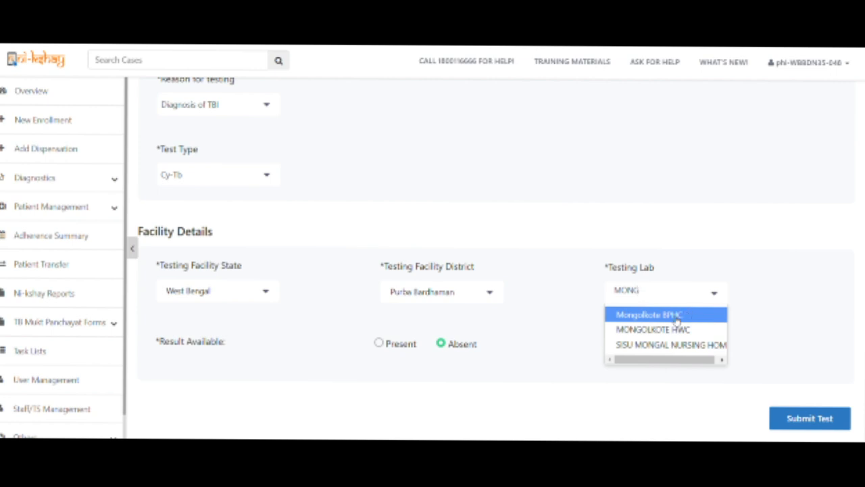
click(674, 316)
click(696, 294)
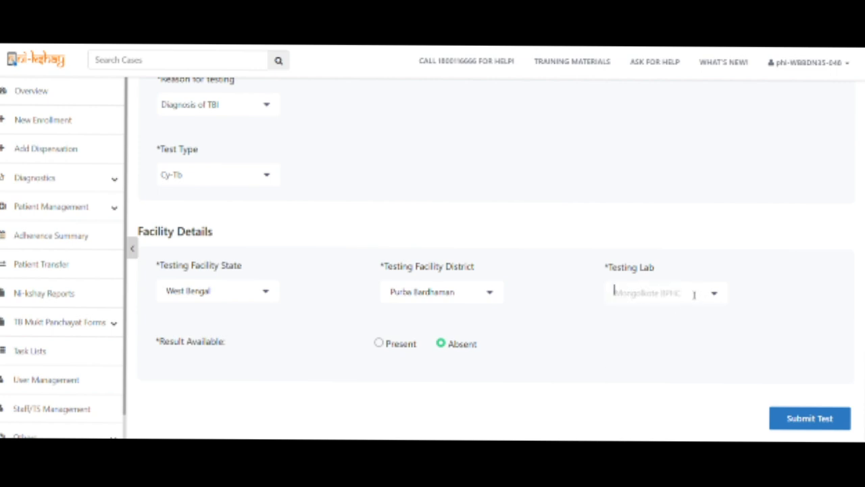
text(BON)
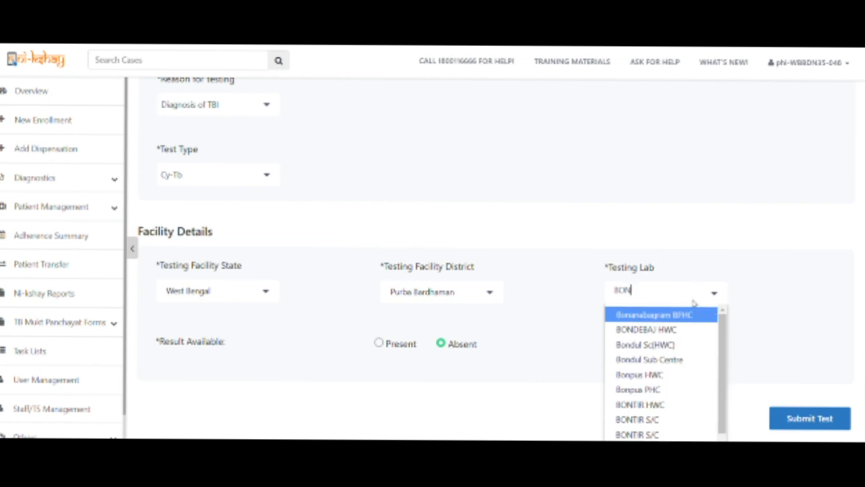
click(690, 316)
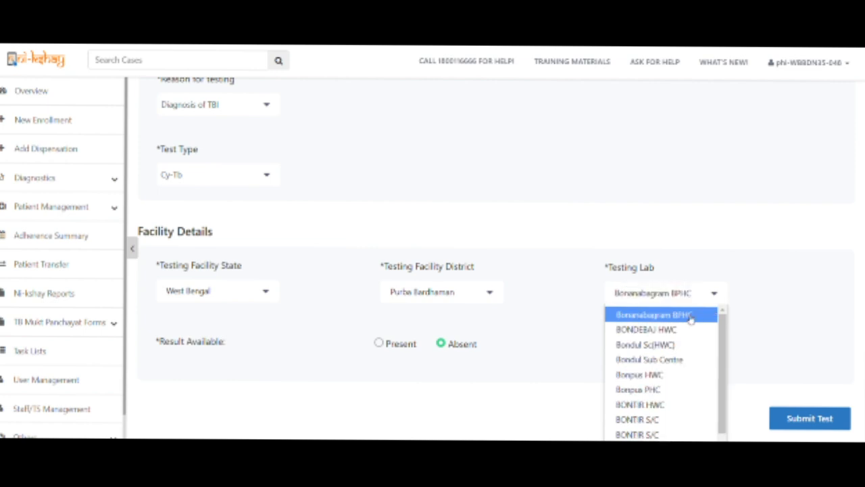
click(378, 344)
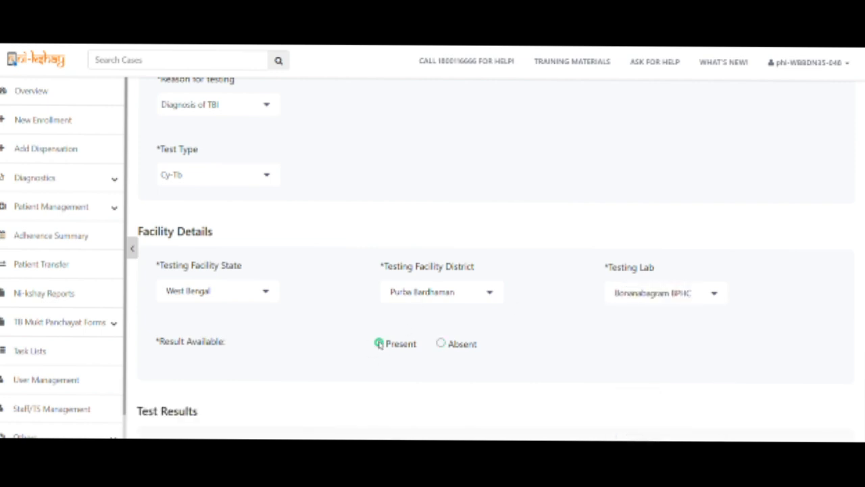
Enter reported date 11-01-2025, induration size 4 mm and Final Interpretation Negative.
scroll(437, 334, down, 5)
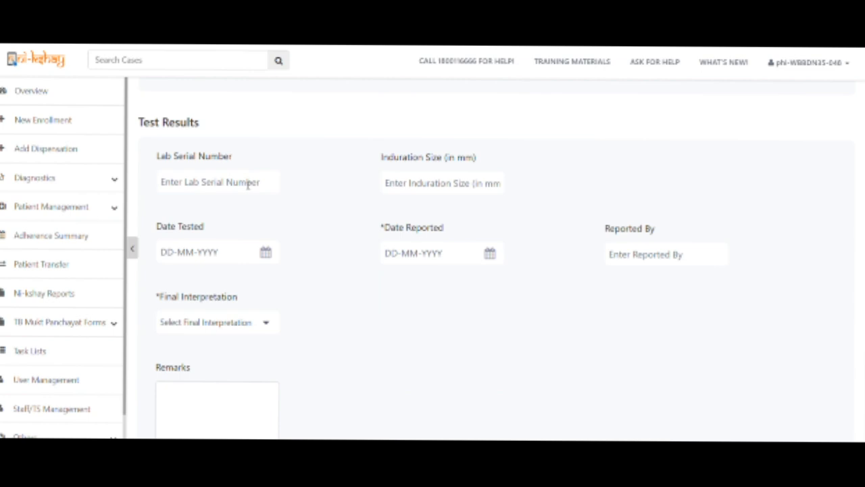
click(434, 256)
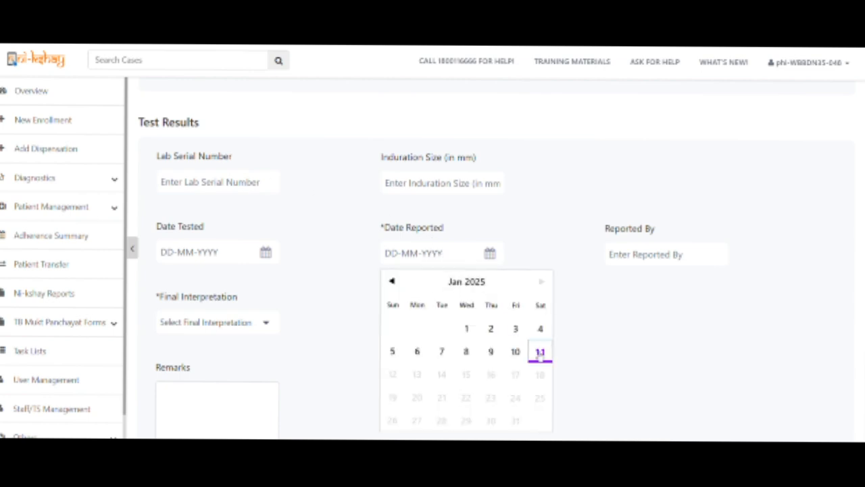
click(540, 352)
click(210, 322)
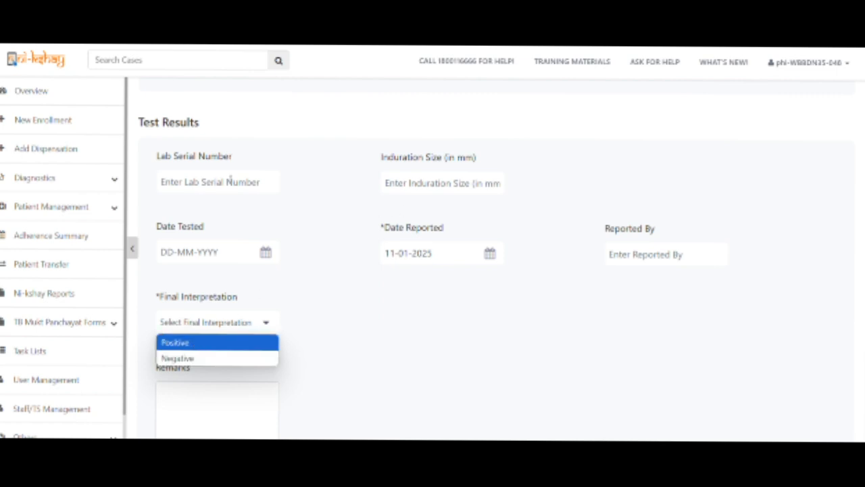
click(178, 358)
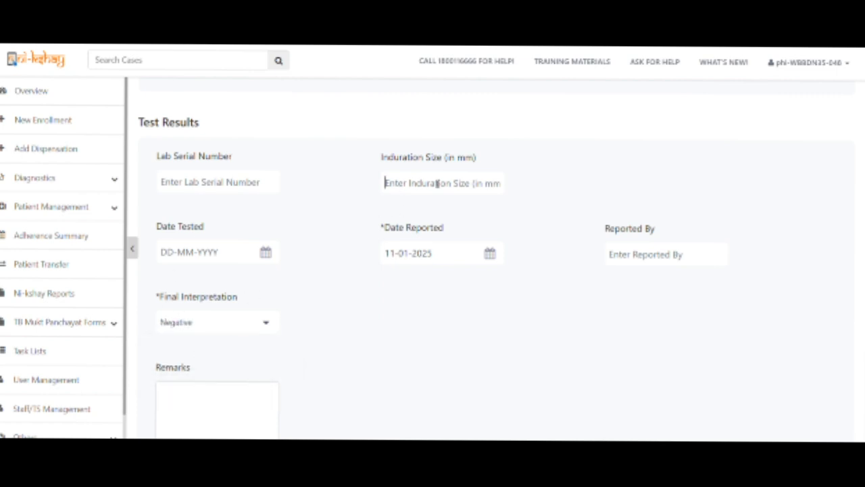
text(4)
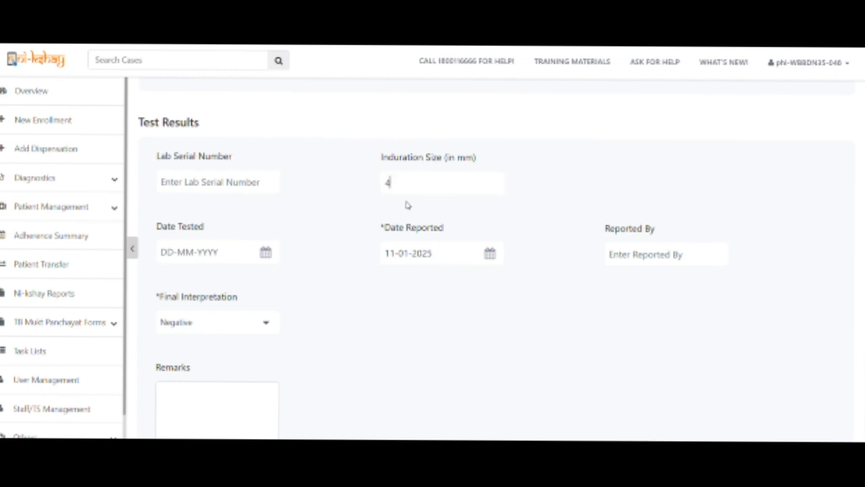
drag(396, 181, 382, 181)
click(193, 324)
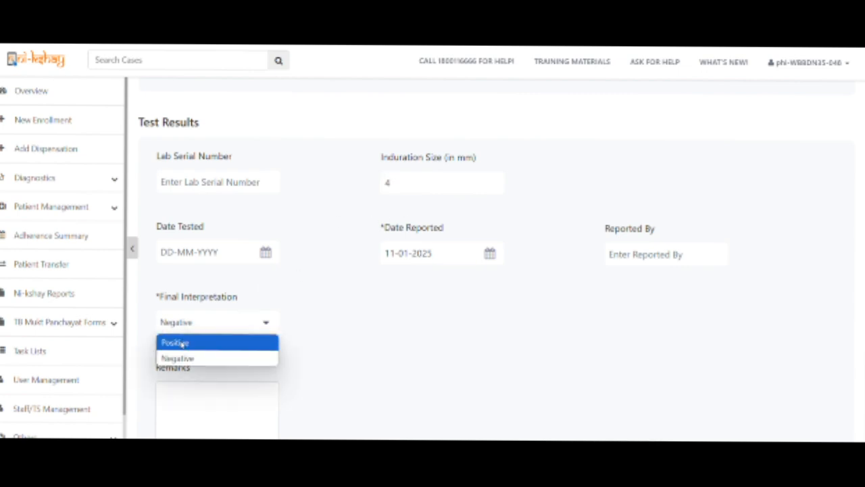
click(181, 358)
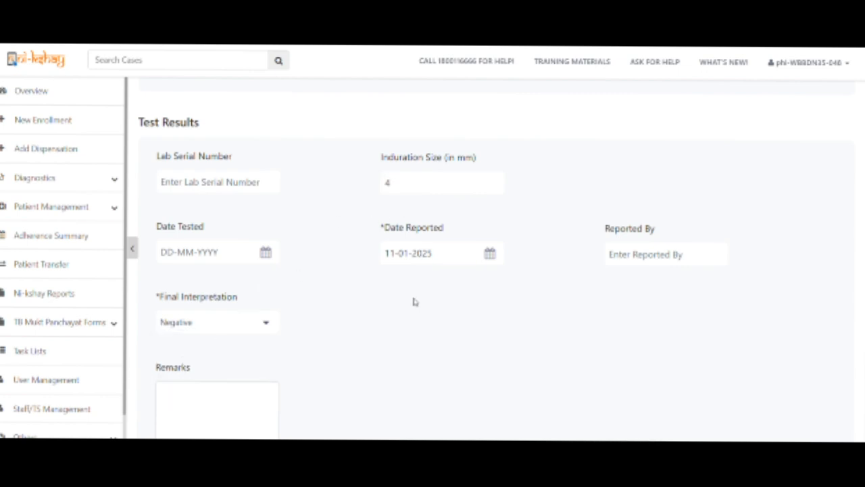
scroll(710, 396, down, 3)
Submit the Cy-Tb test and return to the Contact Tracing tab now listing Contact 1.
click(807, 419)
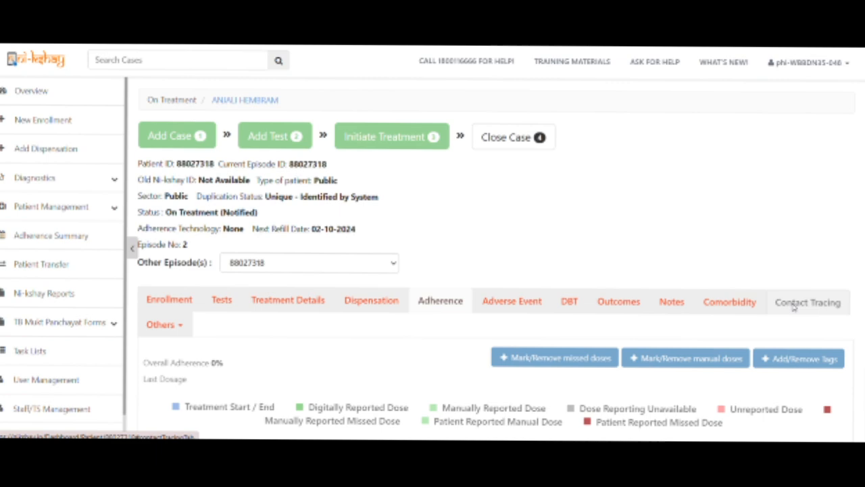
click(795, 305)
scroll(638, 309, down, 4)
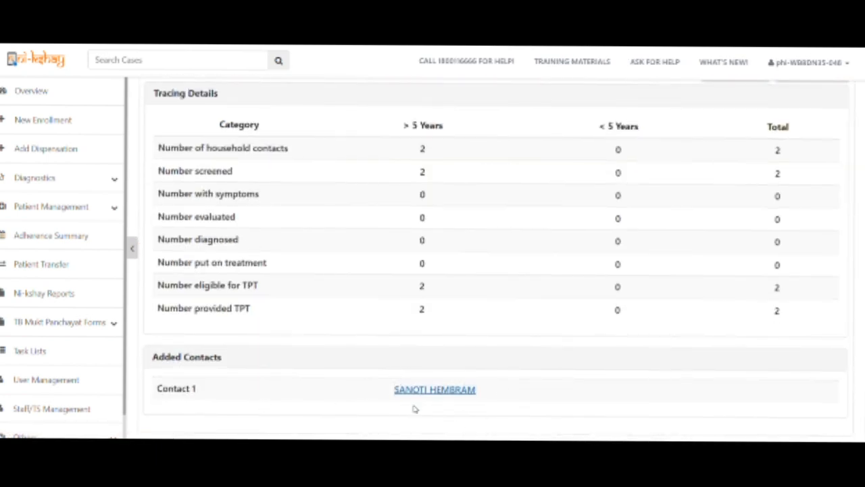
scroll(657, 312, up, 3)
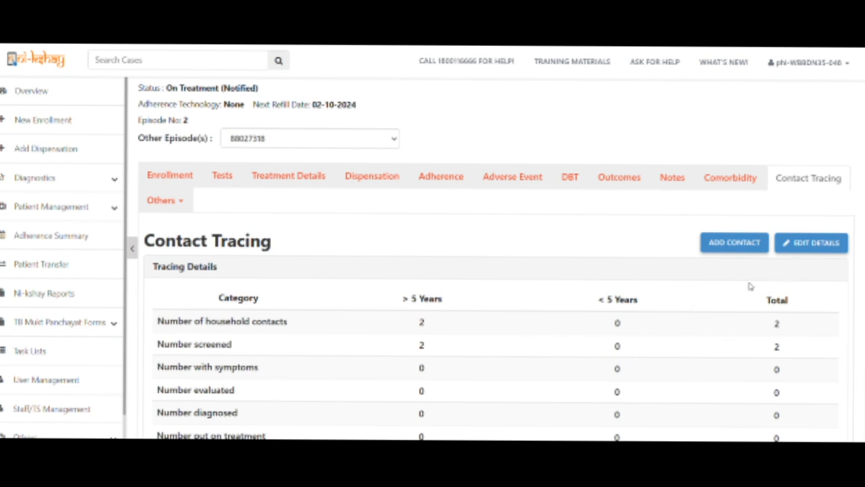
Start adding another household contact, entering his name and age 50.
click(730, 242)
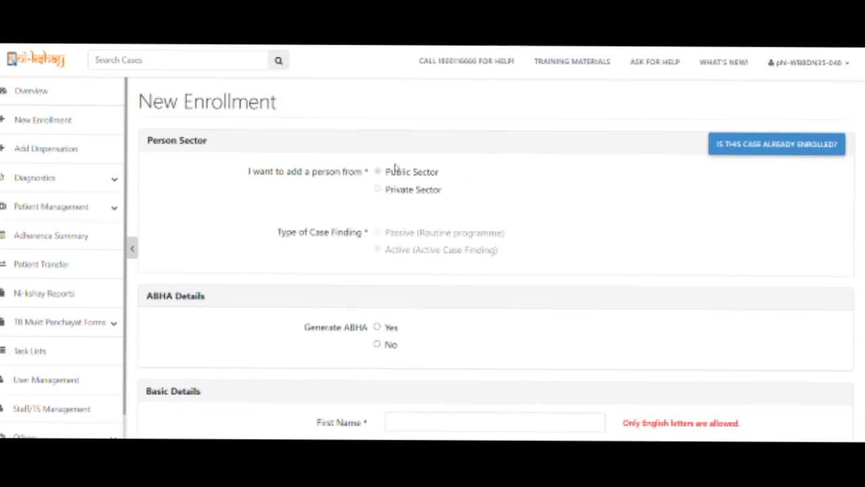
scroll(438, 236, down, 3)
click(411, 247)
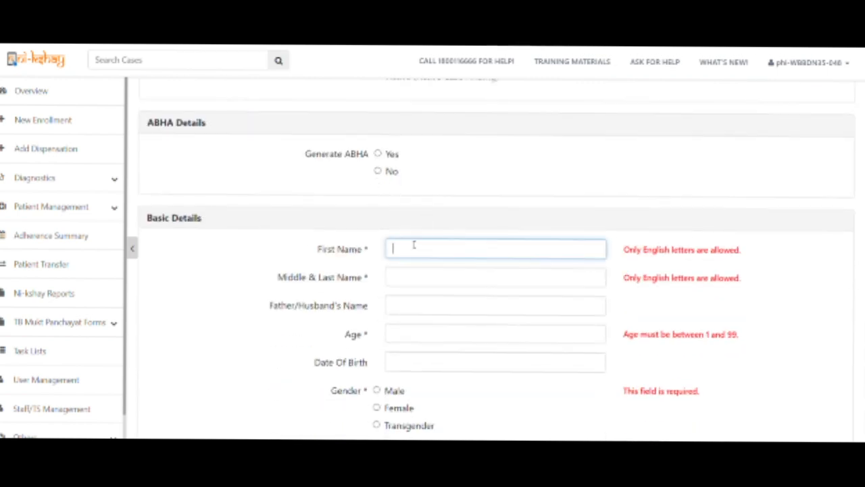
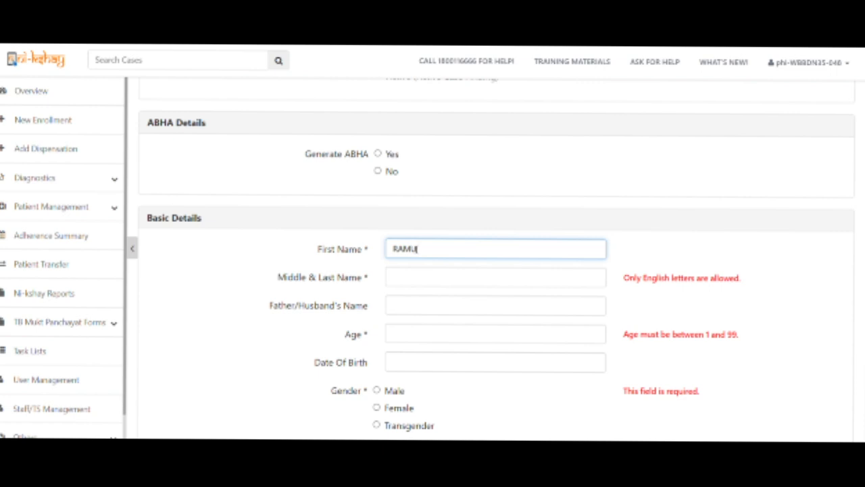
click(420, 280)
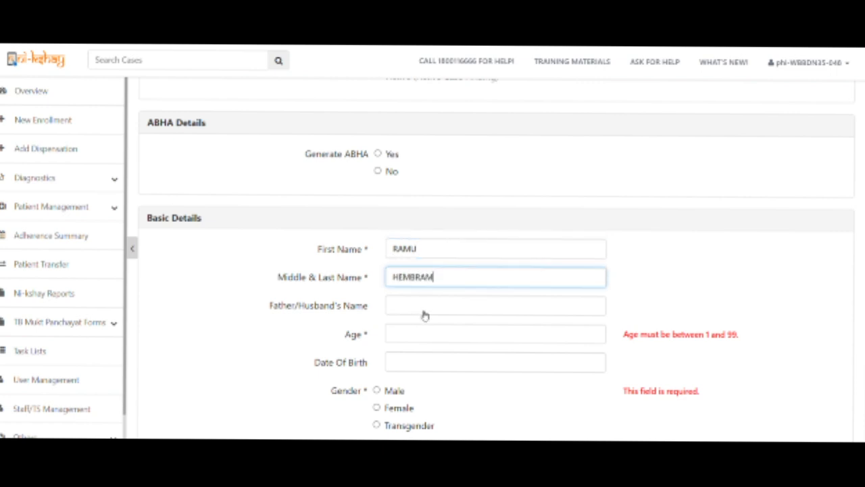
click(424, 308)
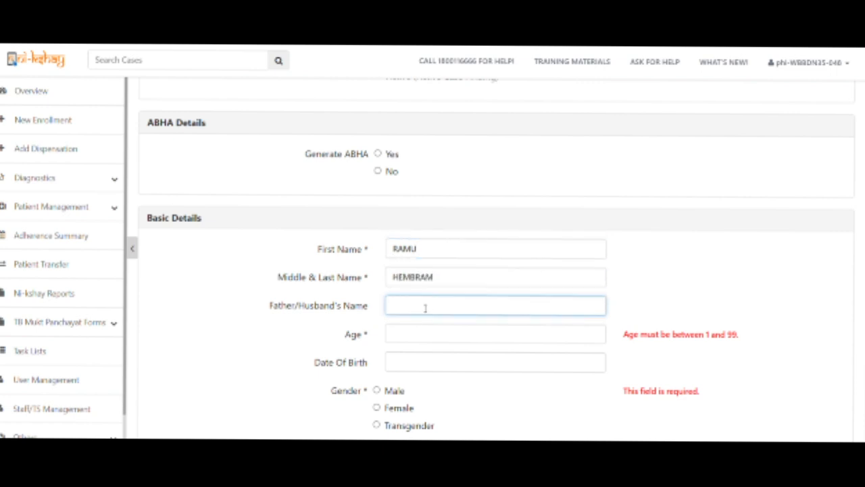
double_click(397, 305)
key(BackSpace)
click(419, 329)
text(50)
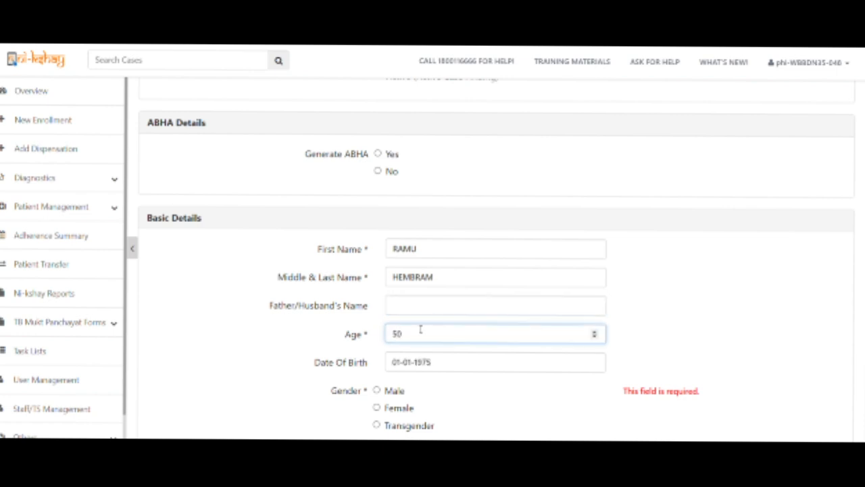
Set the gender to Male and enter the contact's primary phone number.
scroll(436, 312, down, 1)
click(396, 333)
click(441, 393)
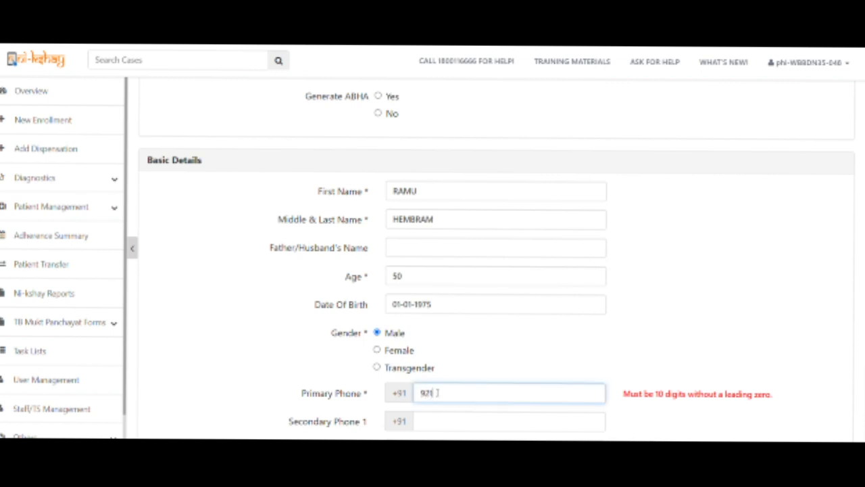
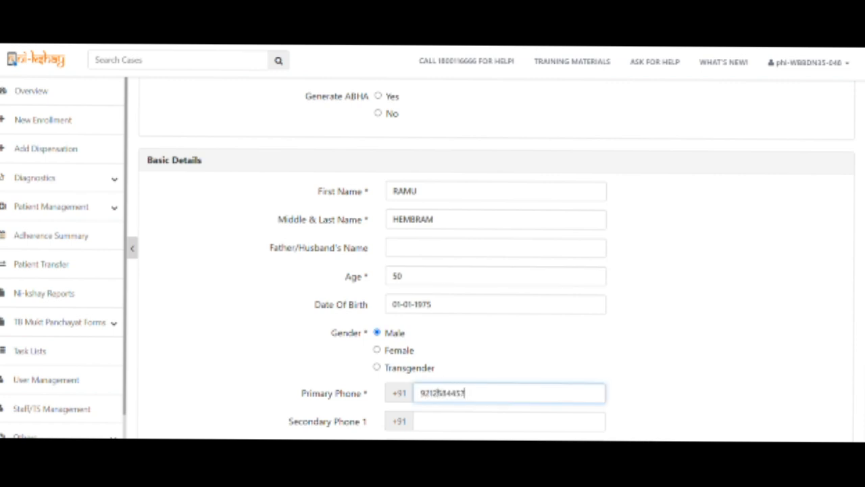
scroll(449, 392, down, 5)
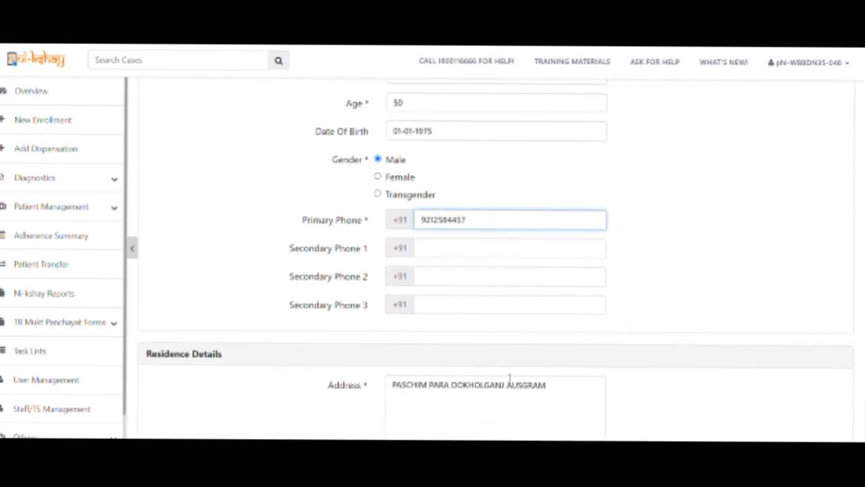
scroll(611, 374, down, 3)
Set facility Bonanabagram BPHC, village Alefnagar and pincode 713152, then add the case.
click(441, 252)
text(BON)
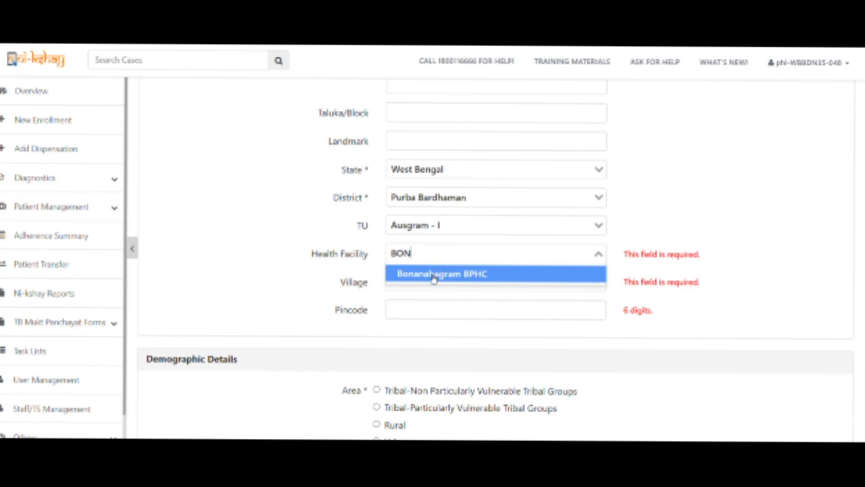
click(433, 273)
click(428, 283)
click(419, 303)
click(422, 313)
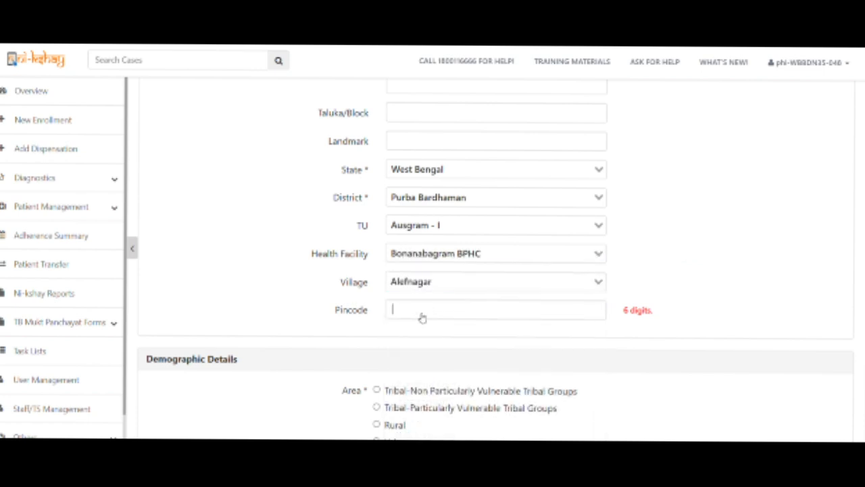
text(713152)
click(279, 308)
scroll(277, 306, down, 5)
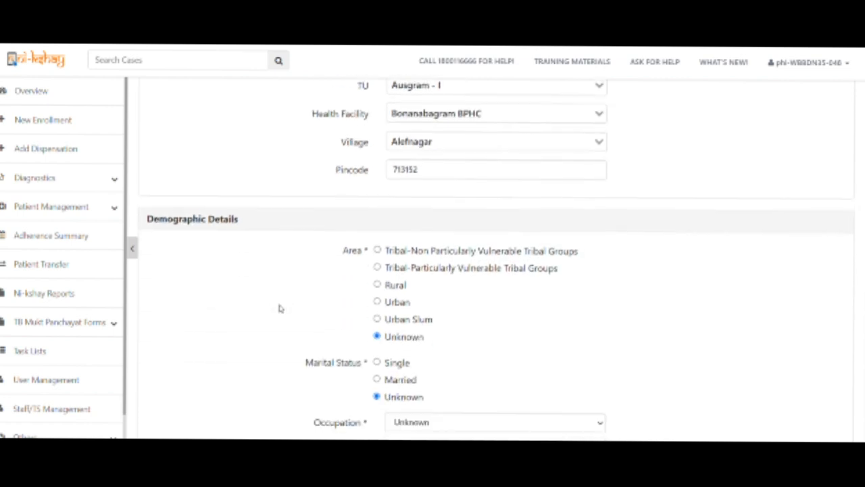
scroll(281, 308, down, 15)
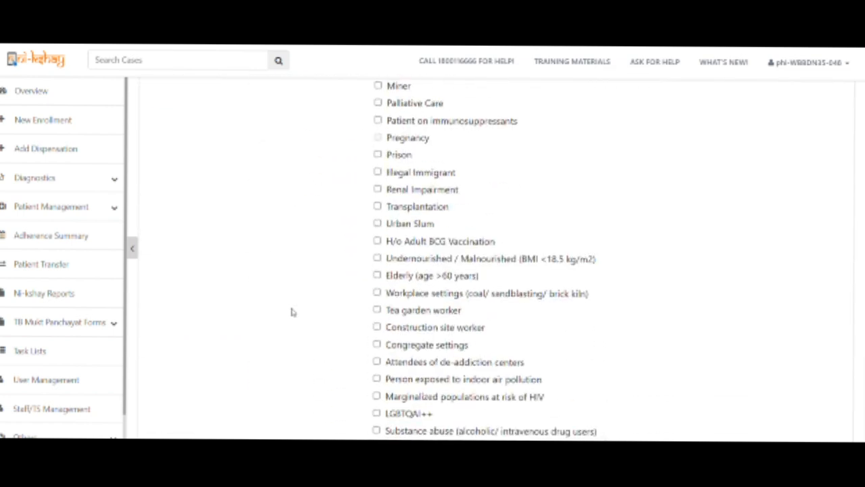
click(249, 426)
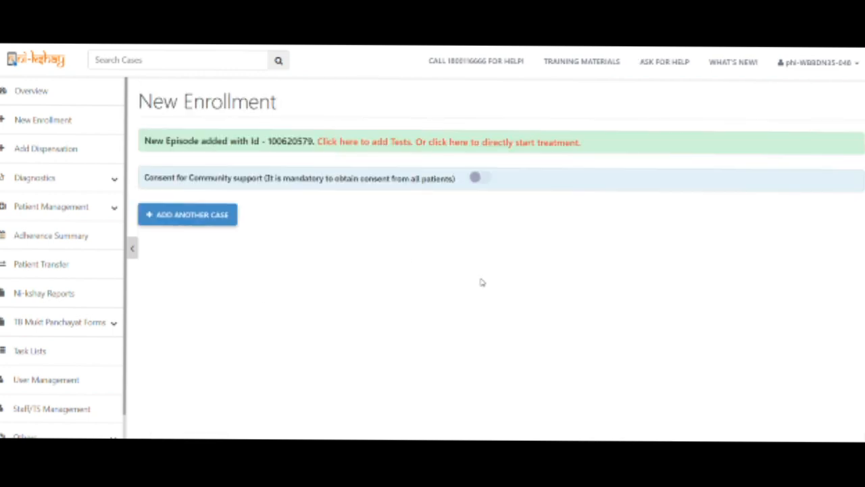
Add a Cy-Tb test for Diagnosis of TBI at the Bonanabagram BPHC lab.
click(382, 148)
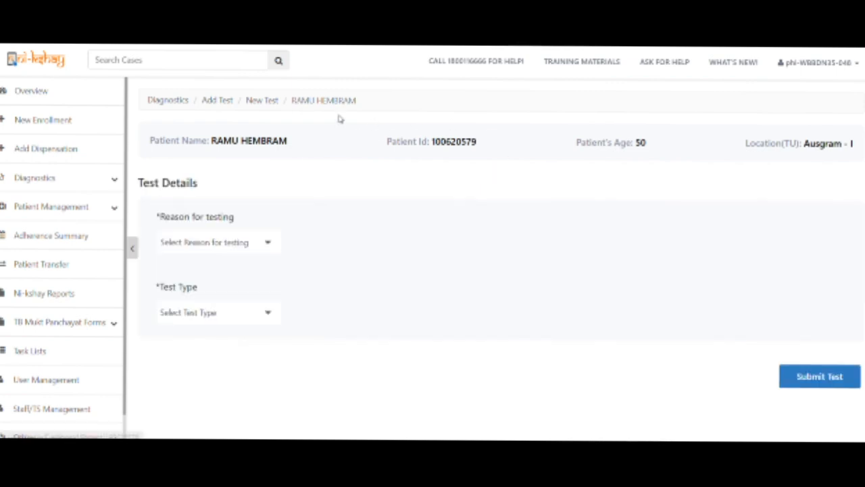
click(244, 249)
click(218, 298)
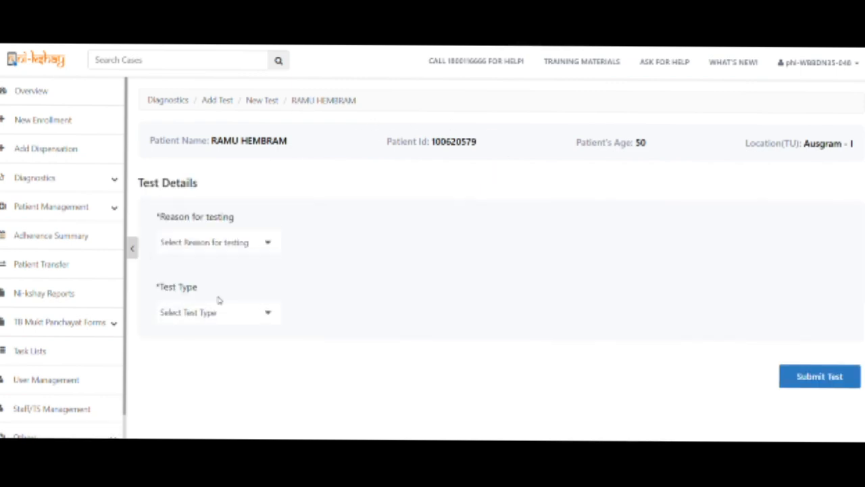
click(225, 319)
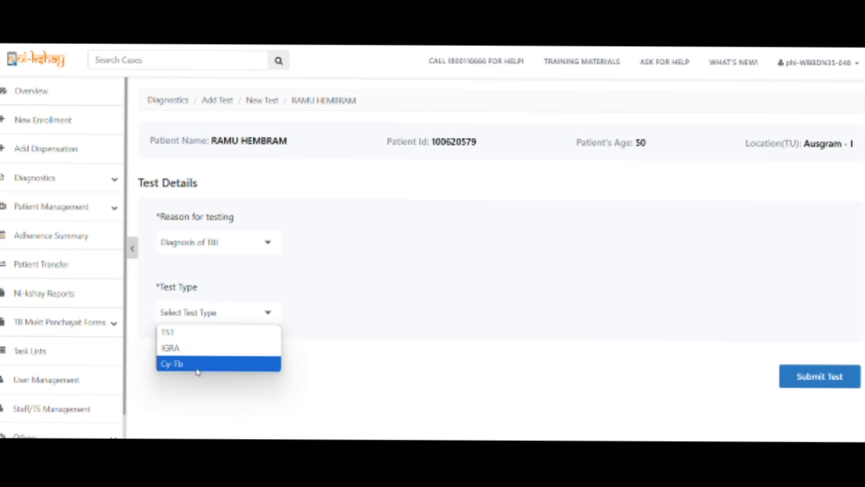
click(196, 369)
scroll(539, 309, down, 2)
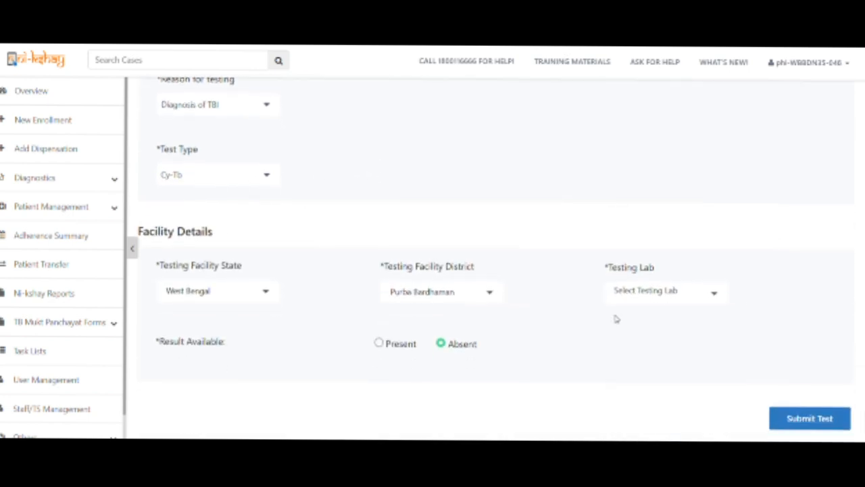
click(664, 290)
text(BON)
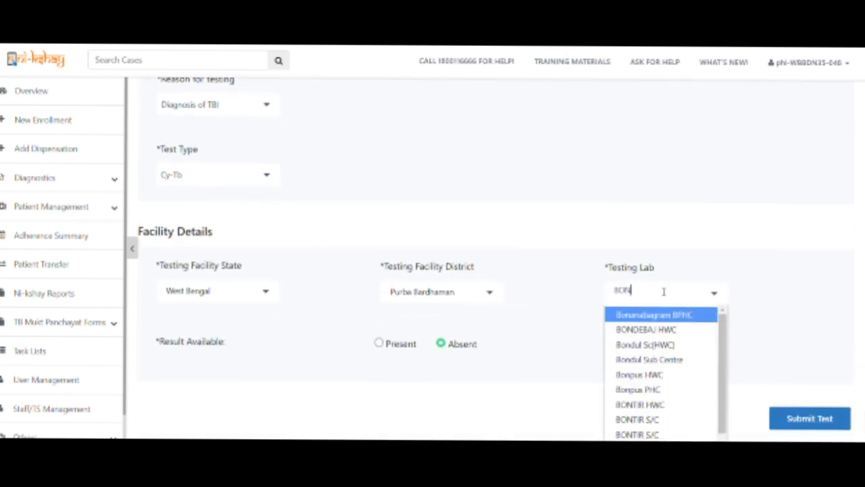
click(666, 315)
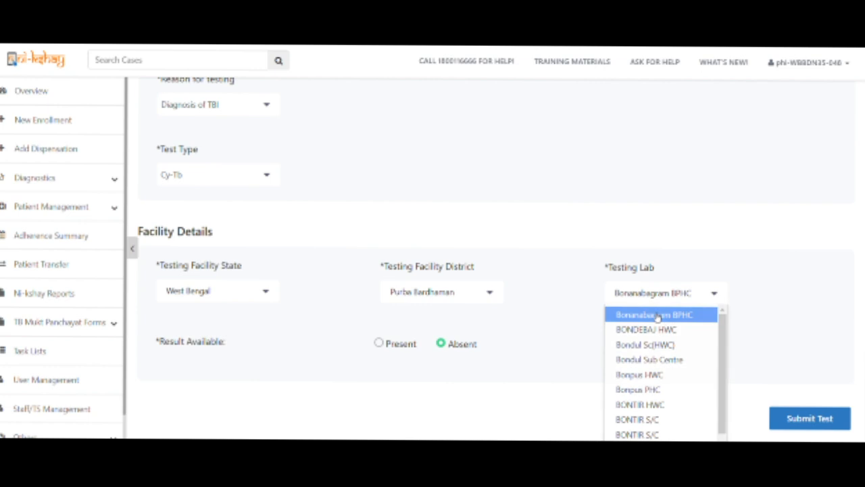
Record the result reported 11-01-2025: 6 mm induration, Positive interpretation, and submit the test.
click(397, 343)
scroll(477, 298, down, 5)
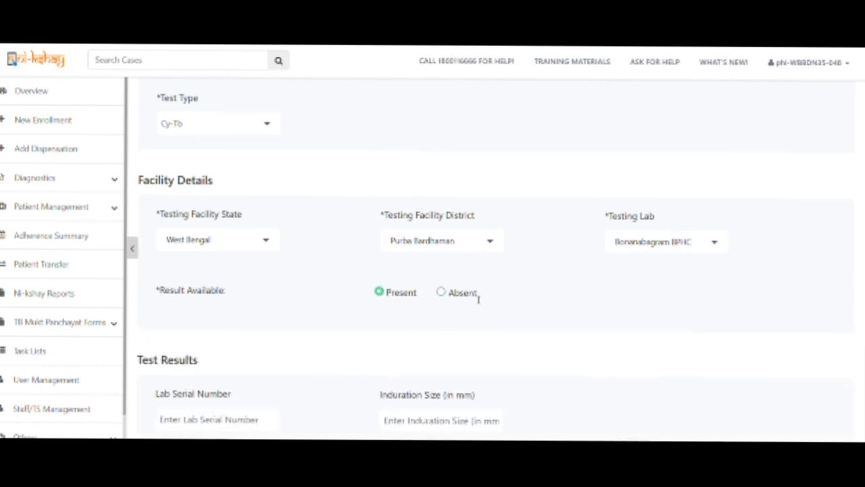
click(411, 198)
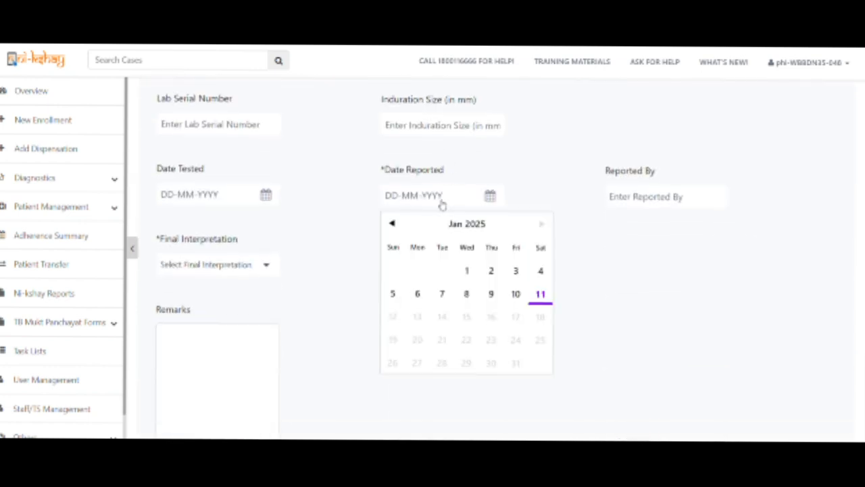
click(541, 295)
click(429, 125)
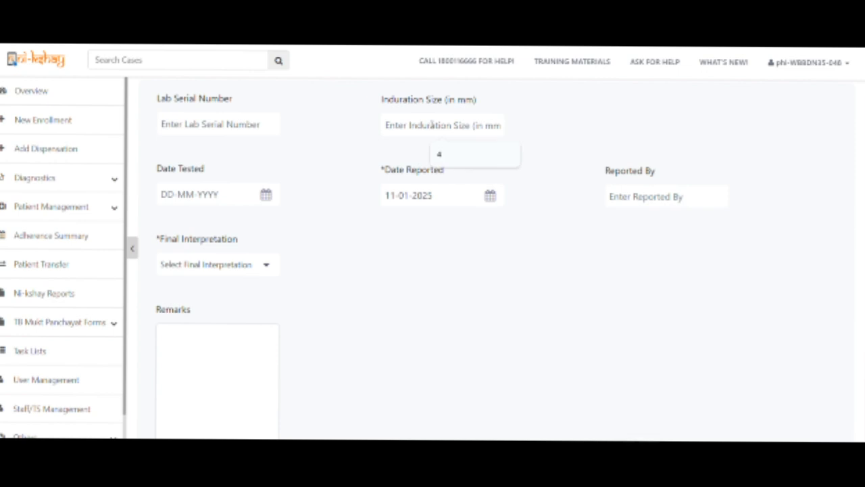
text(6)
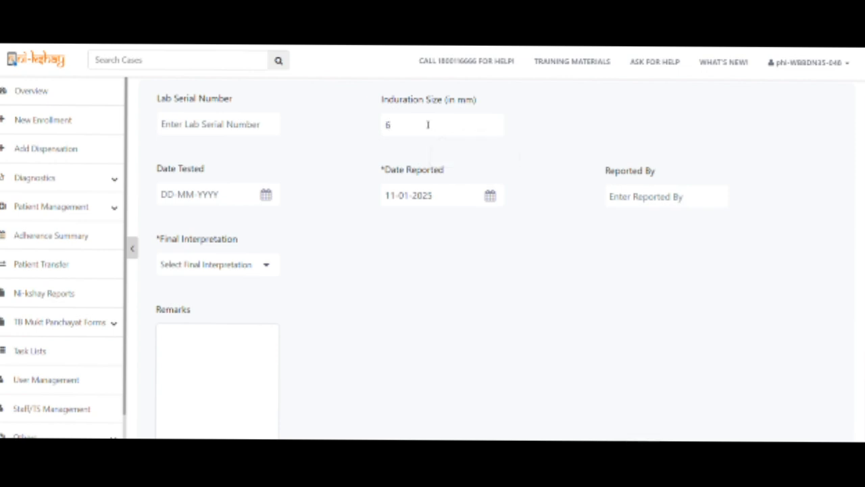
click(236, 265)
click(207, 289)
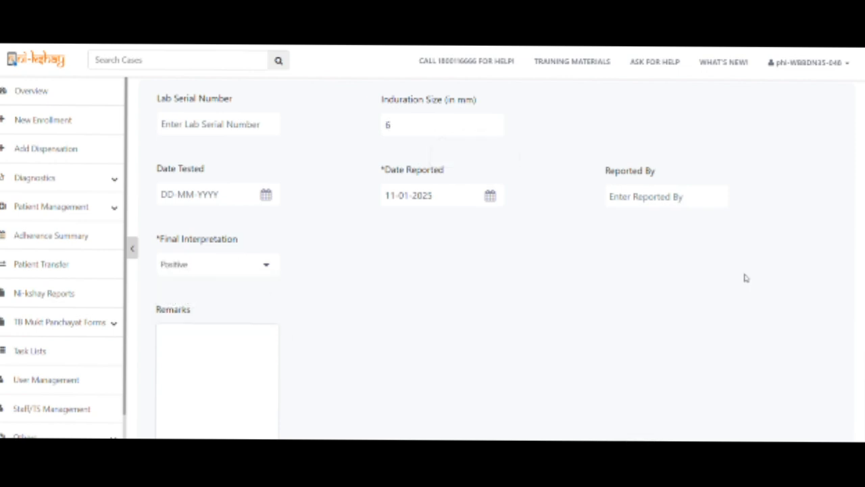
scroll(743, 276, down, 2)
click(821, 417)
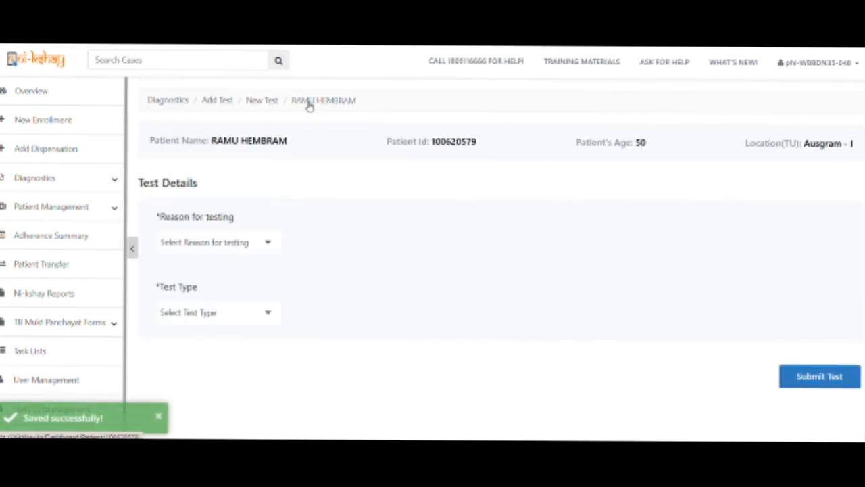
From the case's Treatment Details, start treatment with type TB Prevention Therapy.
click(308, 101)
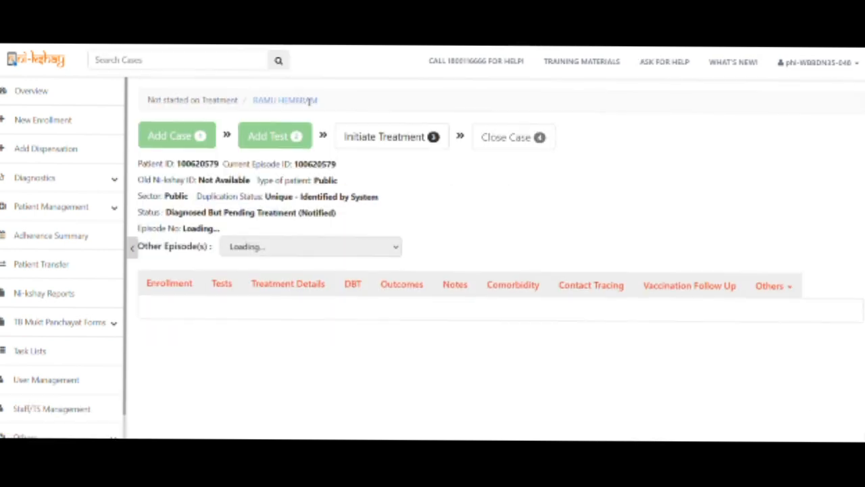
click(302, 285)
scroll(595, 200, down, 1)
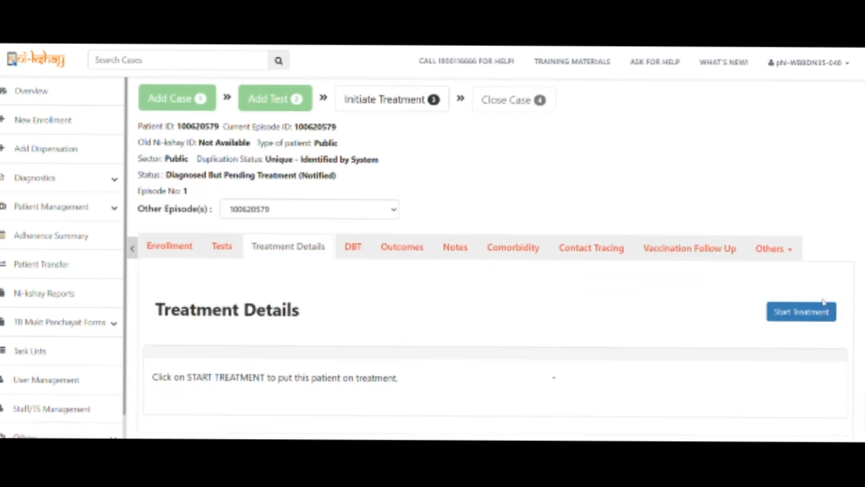
click(774, 312)
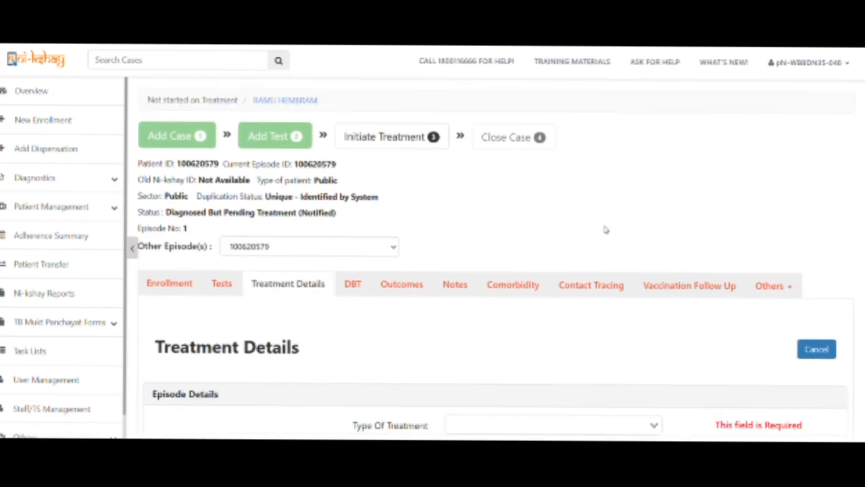
scroll(605, 230, down, 3)
click(501, 246)
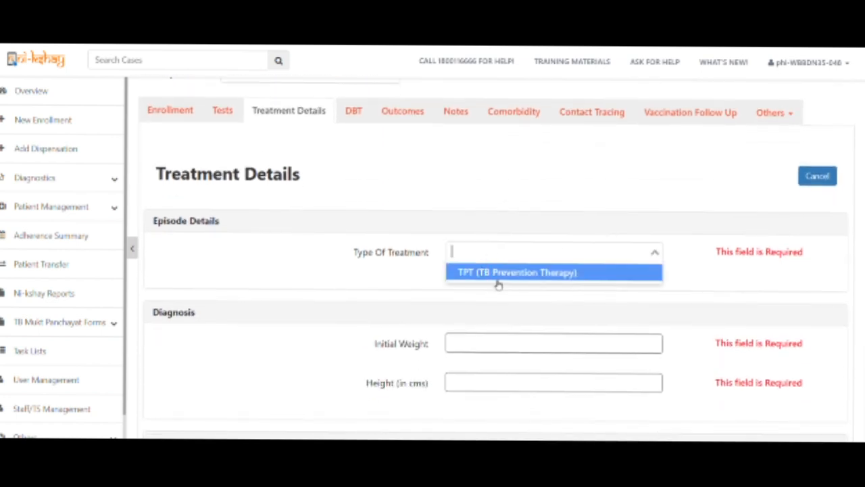
click(315, 127)
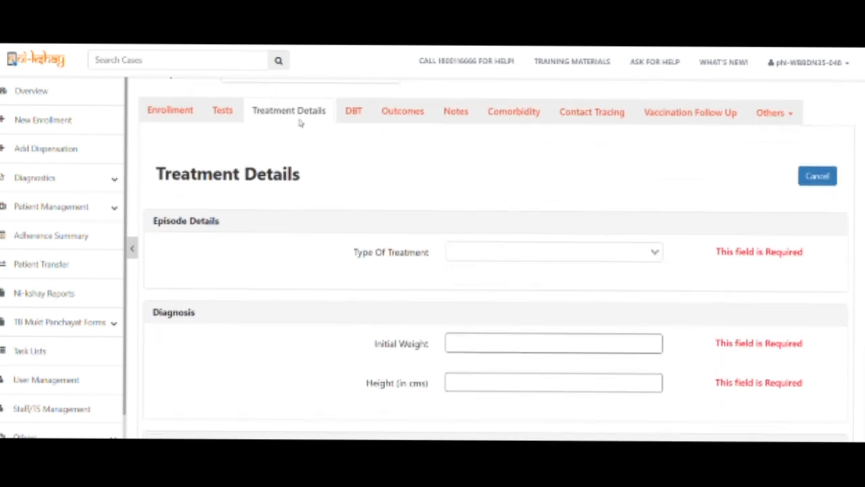
click(453, 251)
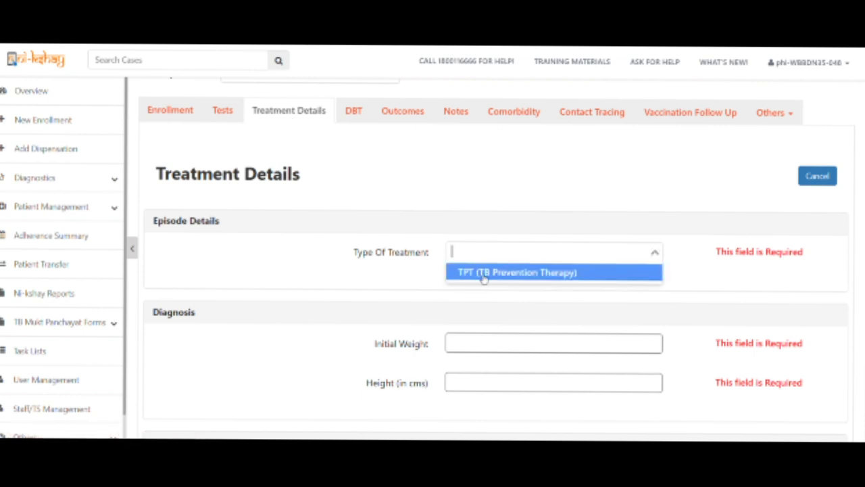
click(484, 274)
Enter weight 50, height 152 cm and TPT initiation date 11 January 2025.
click(484, 336)
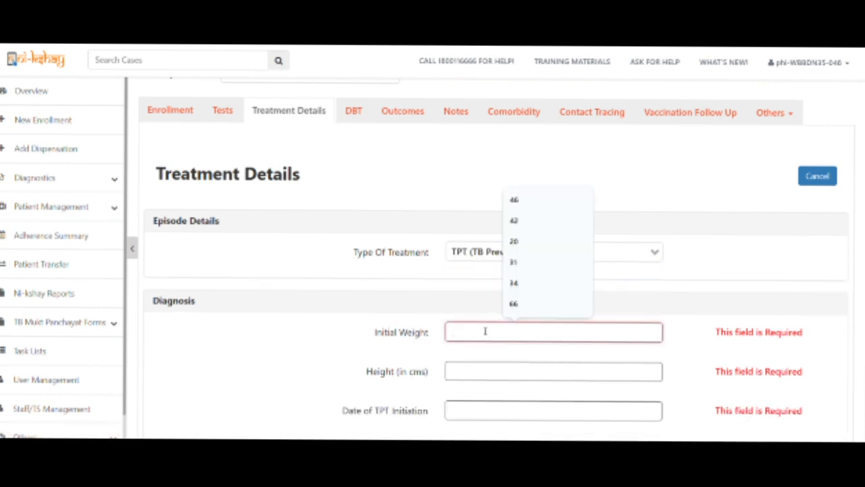
text(50)
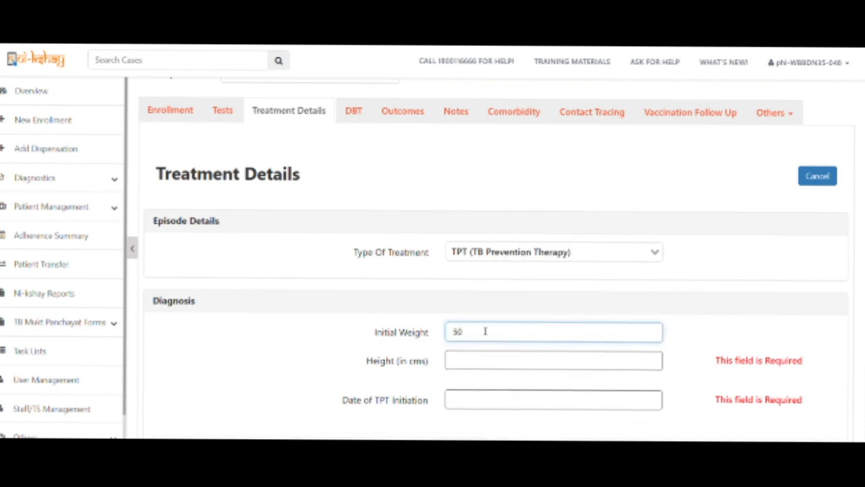
click(476, 358)
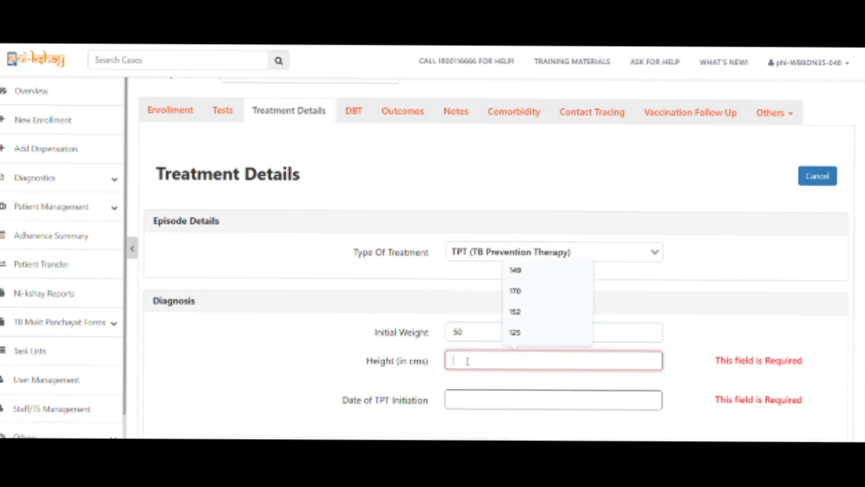
click(518, 309)
scroll(518, 308, down, 1)
click(473, 273)
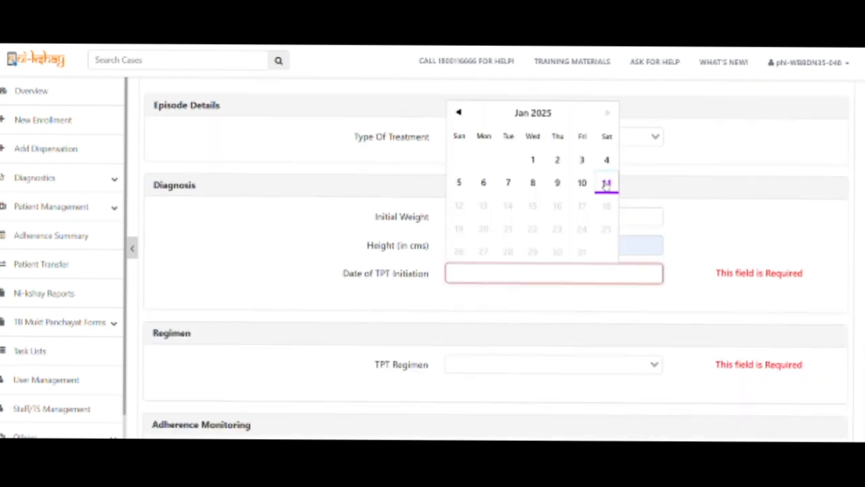
click(606, 183)
Choose the 3HP regimen, adherence technology None and dispensation correlation No.
click(484, 353)
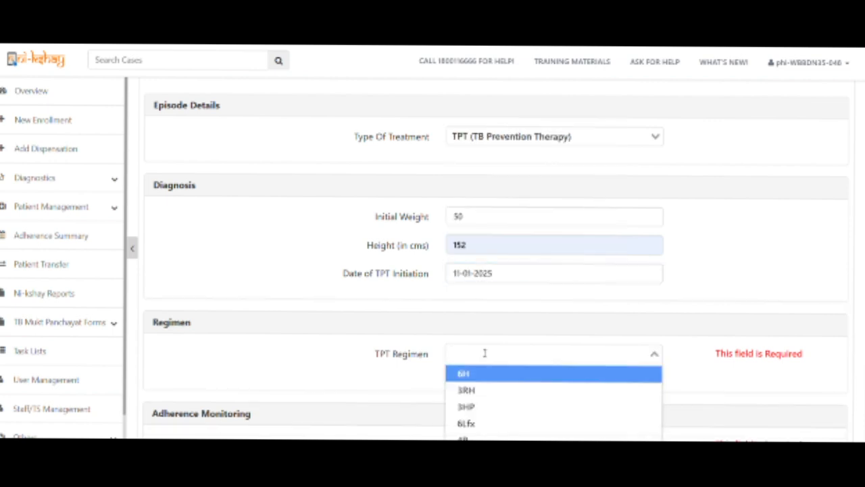
click(484, 407)
scroll(350, 327, down, 3)
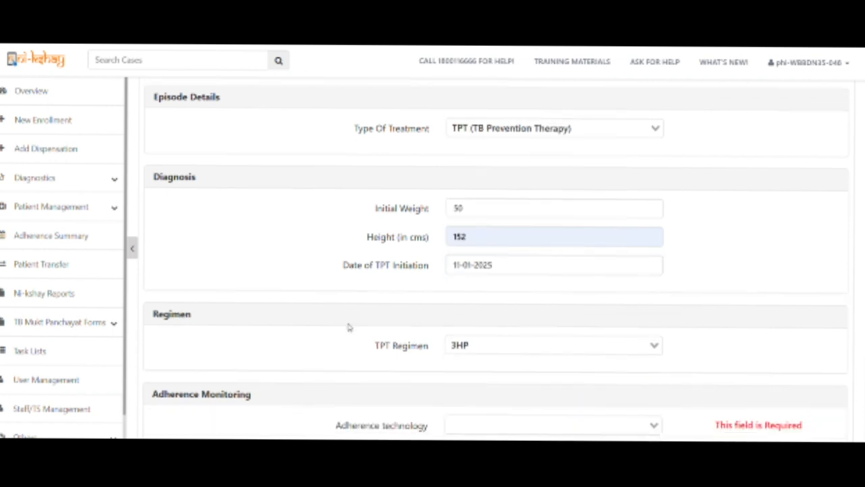
click(480, 180)
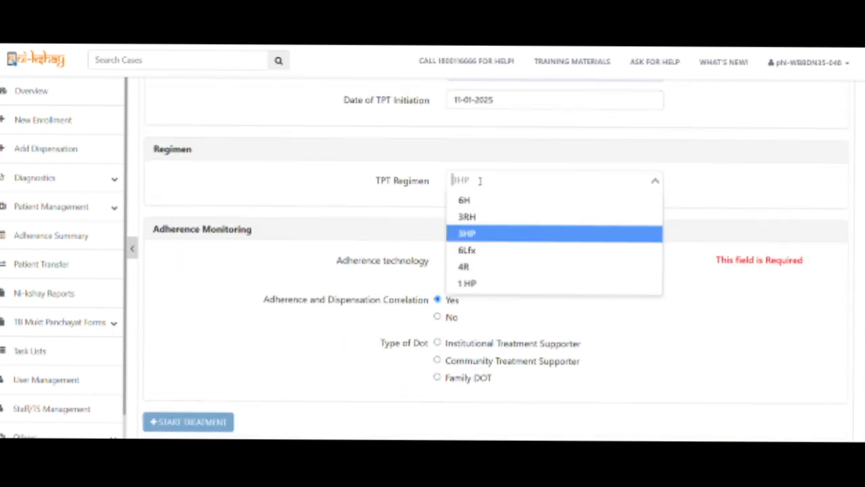
click(482, 235)
click(470, 260)
click(476, 281)
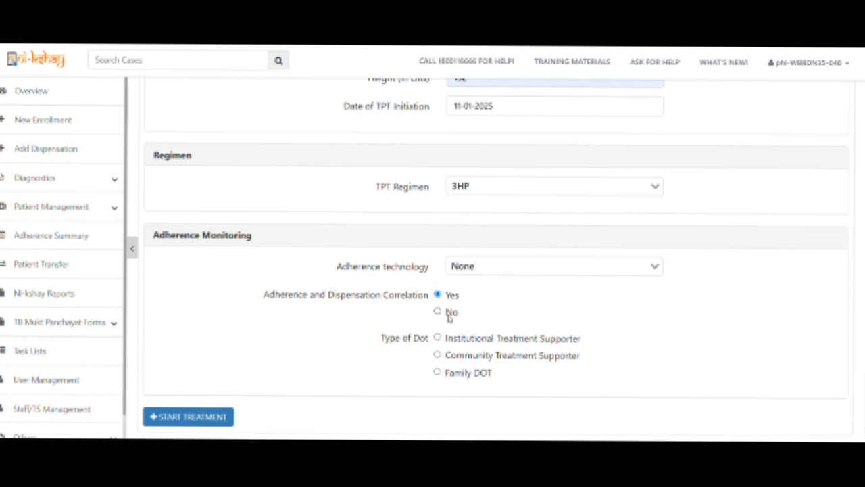
click(437, 313)
Start the TPT treatment, then mark 11 January 2025 as a manually reported dose.
click(187, 417)
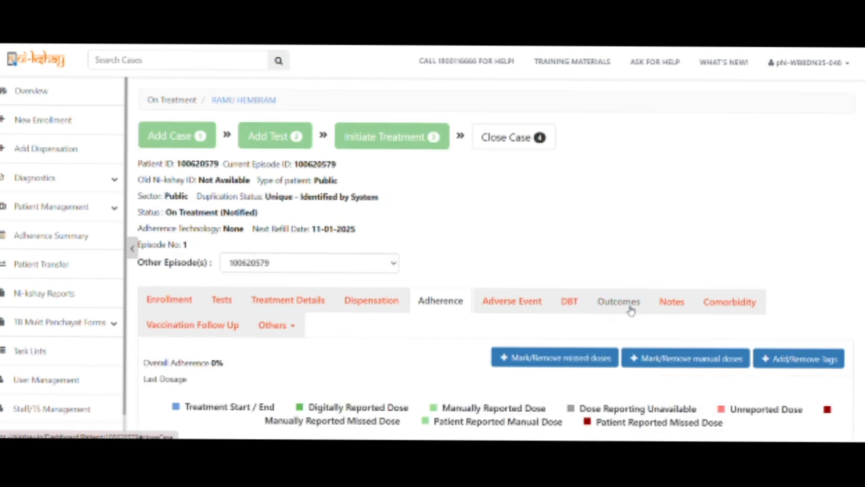
scroll(614, 321, down, 2)
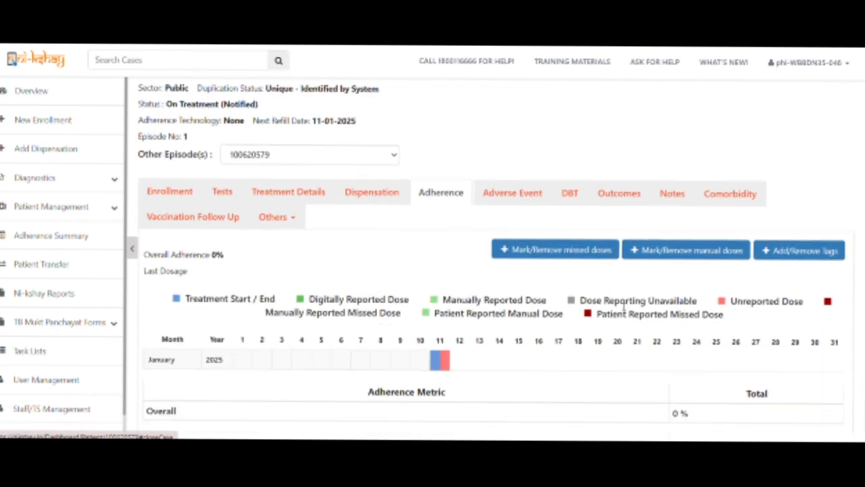
click(654, 252)
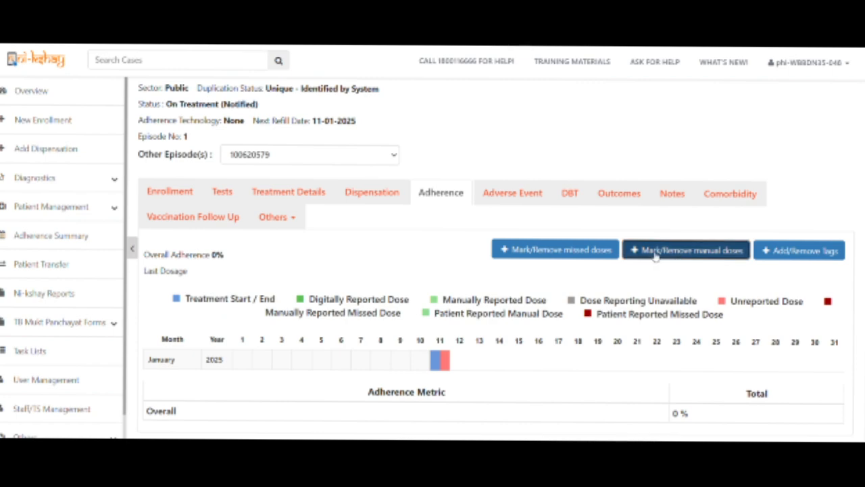
click(440, 359)
click(604, 250)
click(372, 279)
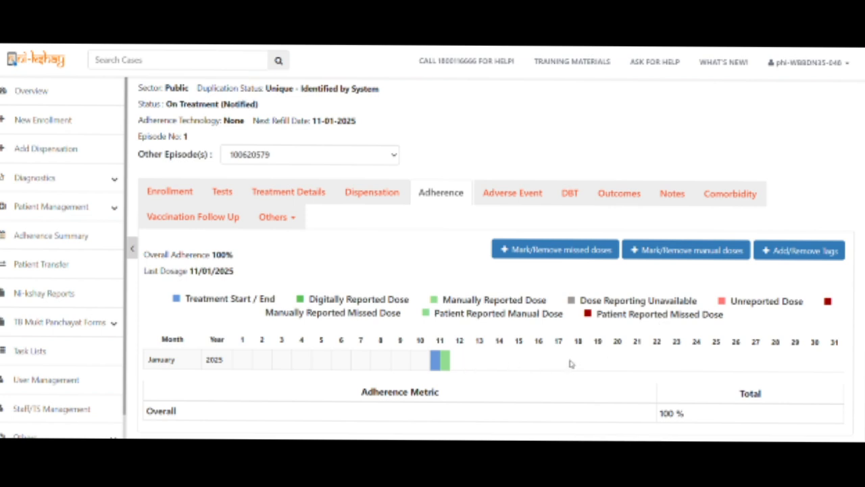
View the contact's Health Facilities under the Others section.
click(297, 223)
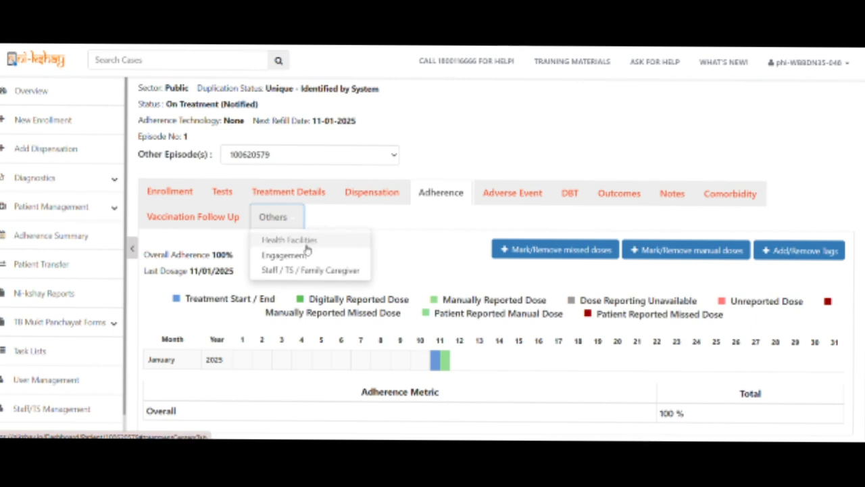
click(306, 249)
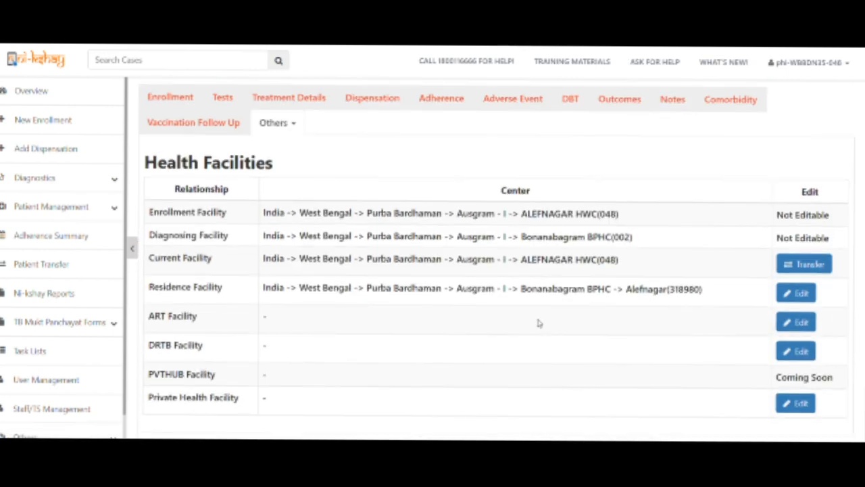
scroll(558, 273, up, 3)
Open Staff / TS / Family Caregiver and check the treatment supporter list, which is empty.
click(274, 296)
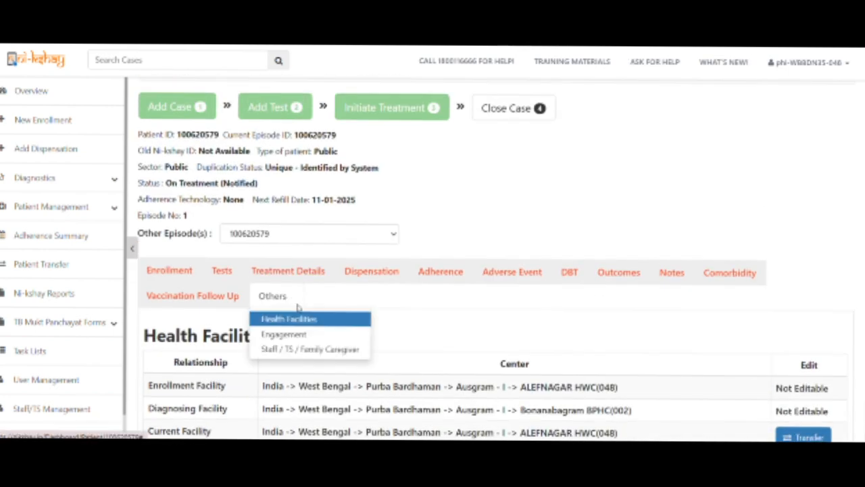
click(299, 354)
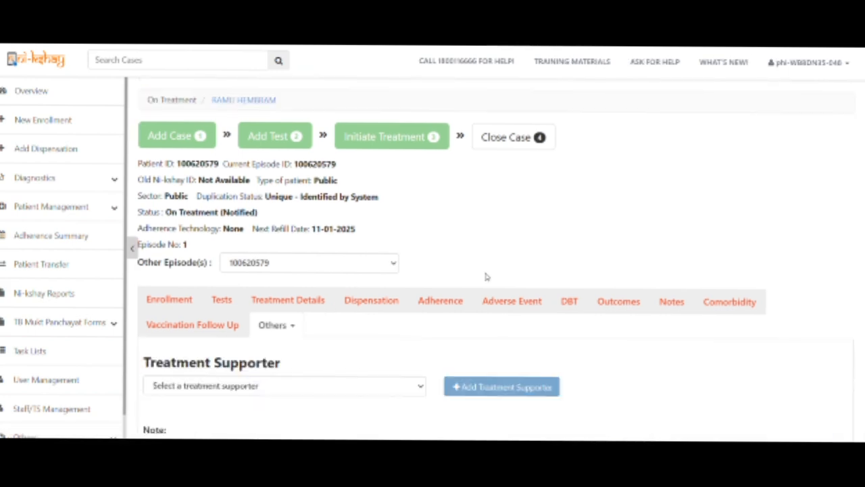
scroll(474, 270, down, 2)
click(314, 213)
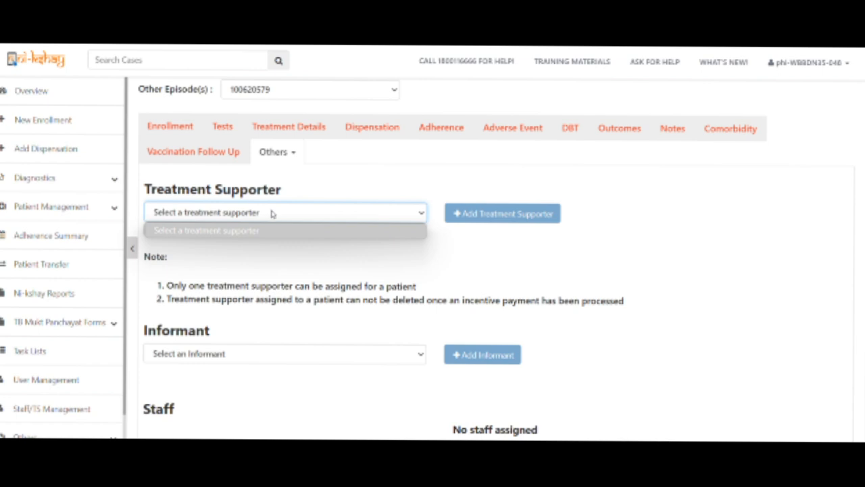
click(405, 167)
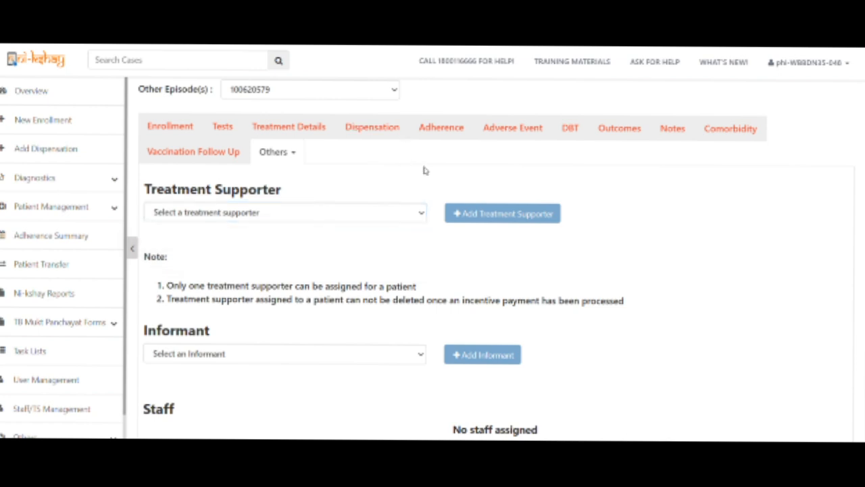
scroll(834, 268, up, 3)
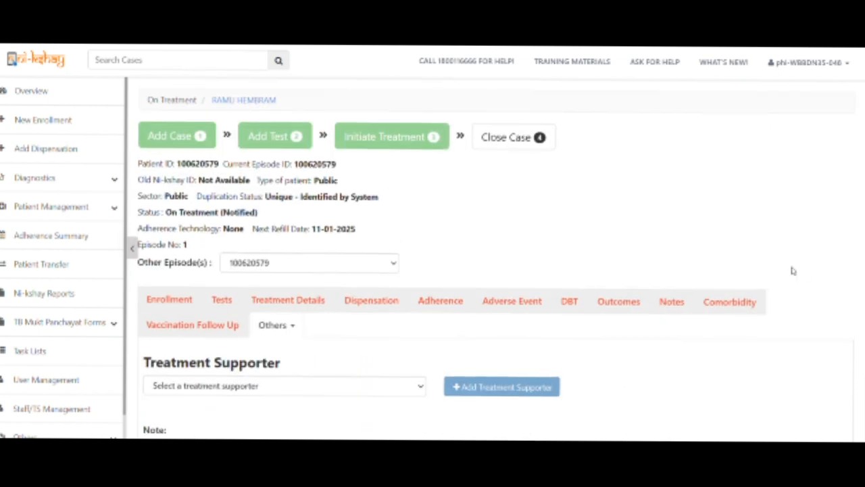